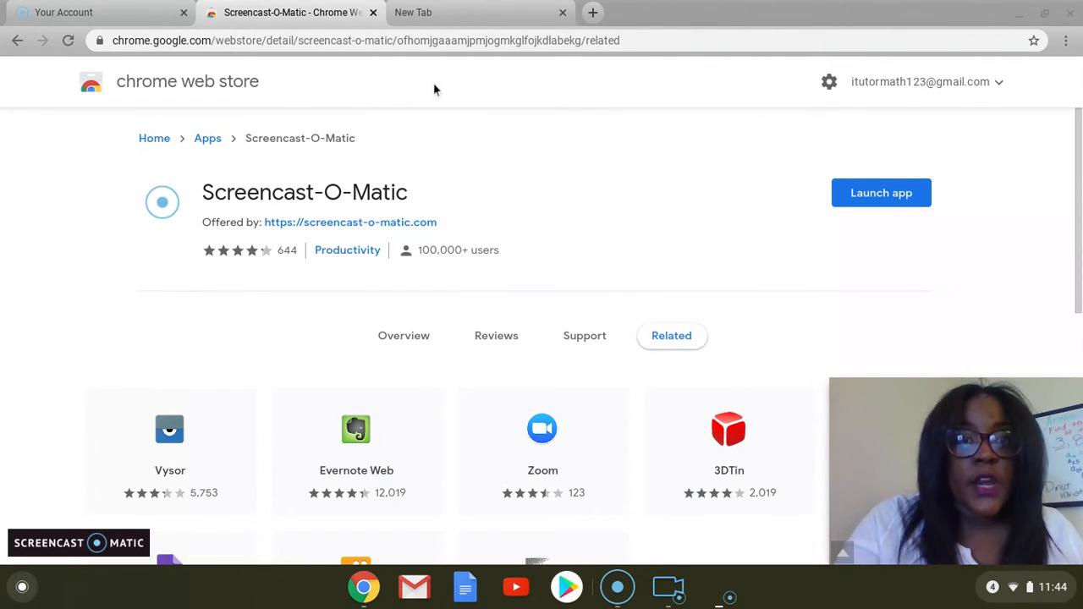
Step: Open Google Classroom through a web search for google.classroom and switch to the school Google account
{"action": "left_click", "coordinate": [426, 14]}
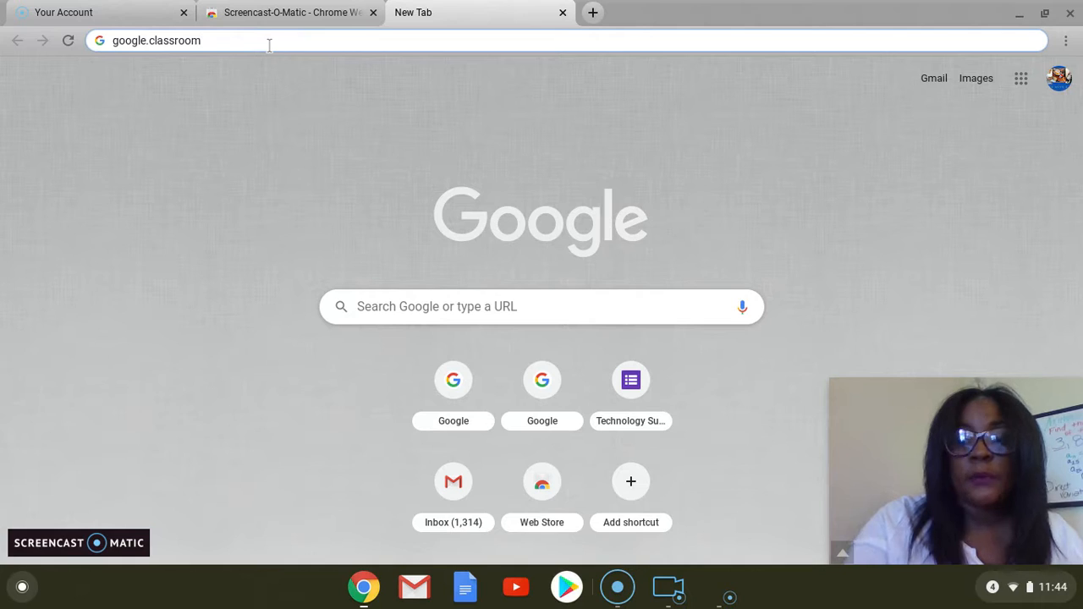
{"action": "key", "text": "Return"}
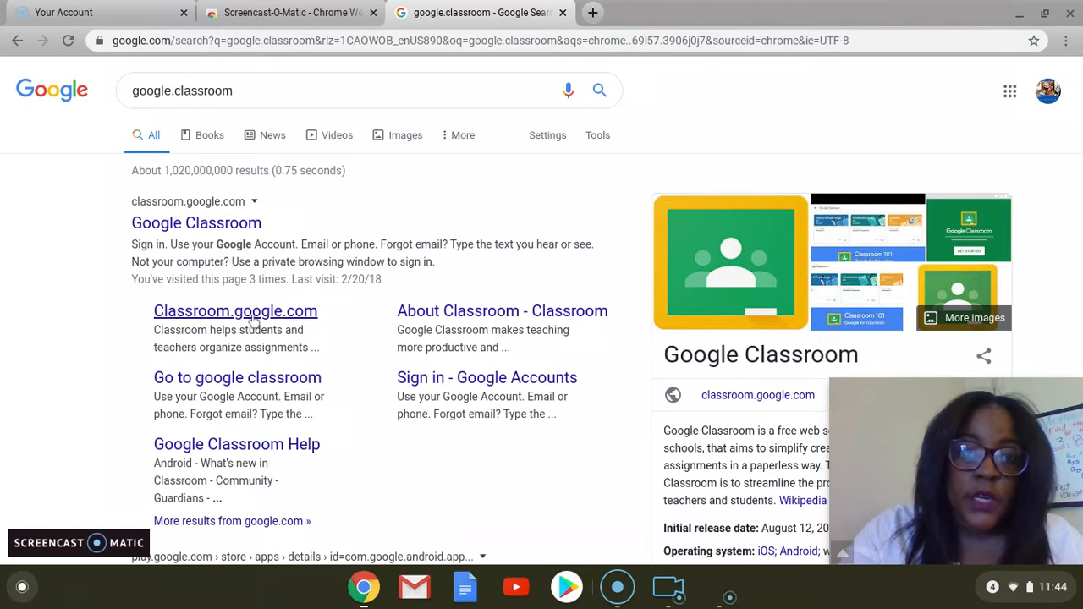
{"action": "left_click", "coordinate": [221, 386]}
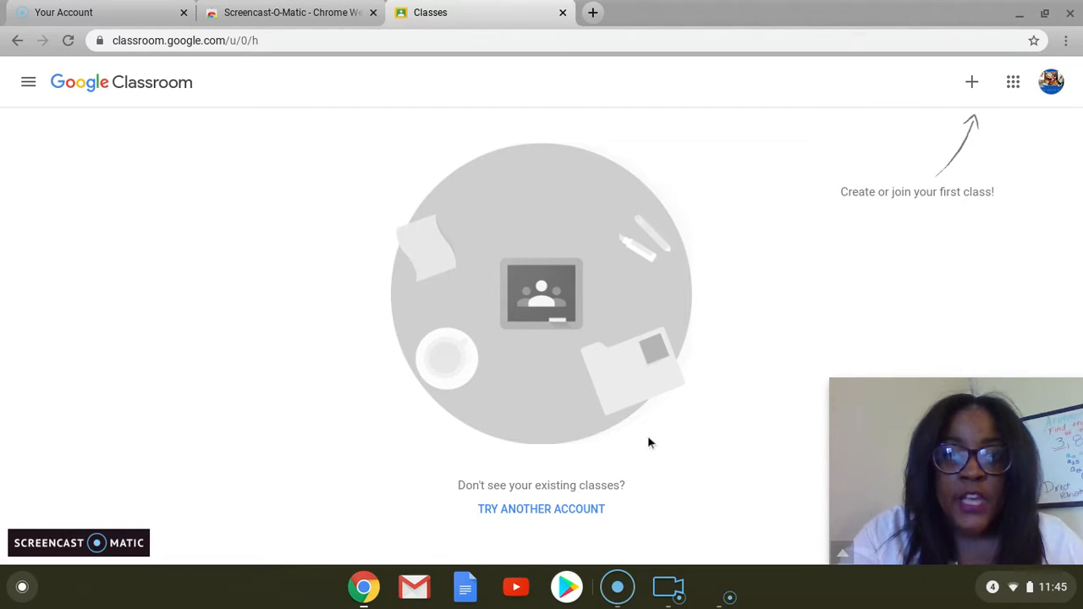
{"action": "left_click", "coordinate": [1057, 88]}
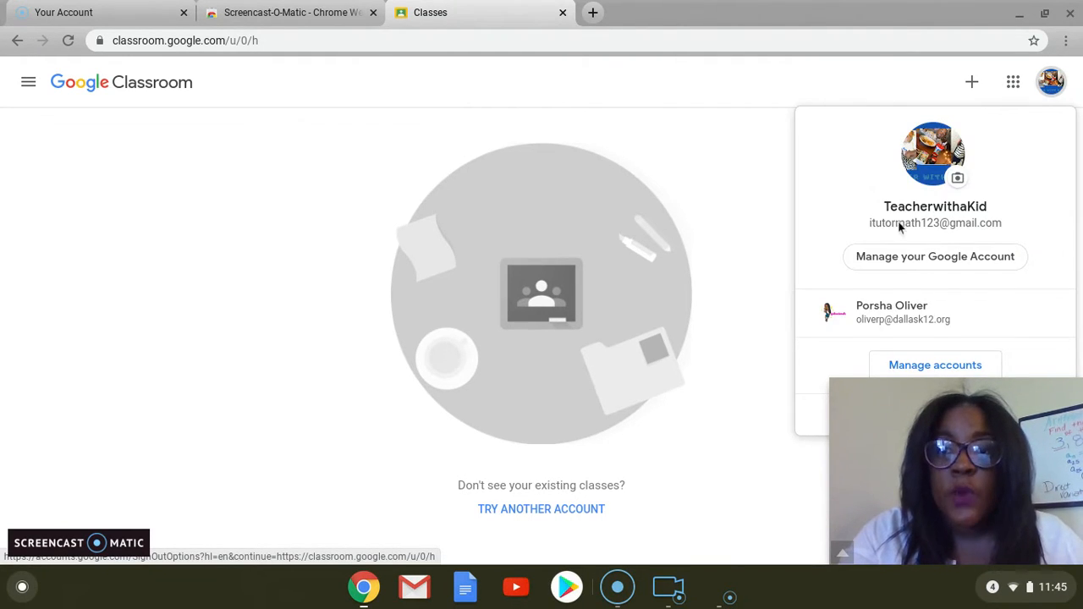
{"action": "left_click", "coordinate": [888, 309]}
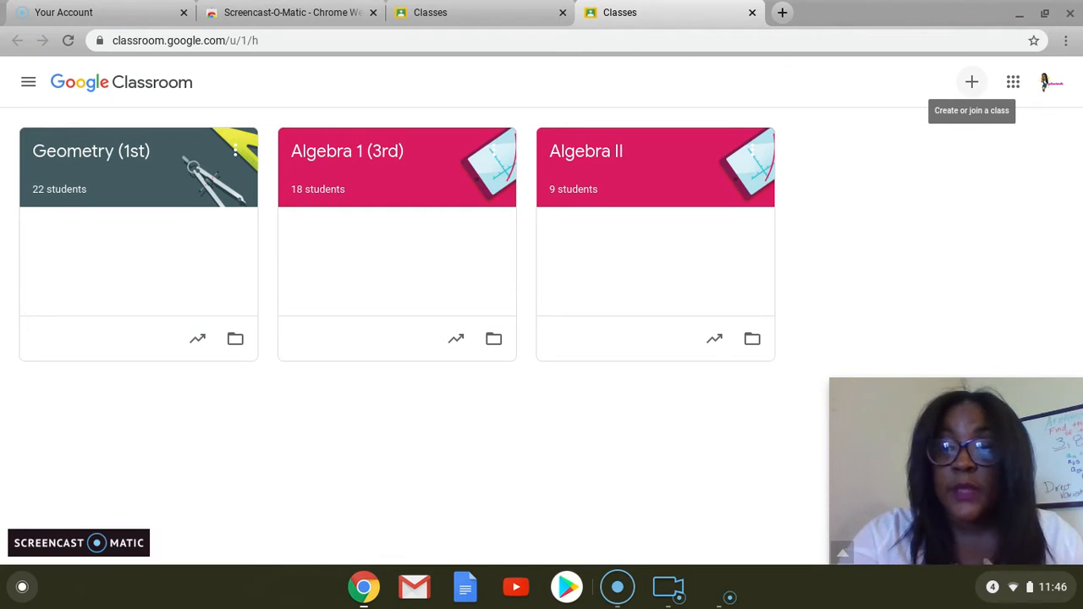
Step: Start creating a new class with the name Beginner's Math and section 3
{"action": "left_click", "coordinate": [971, 85]}
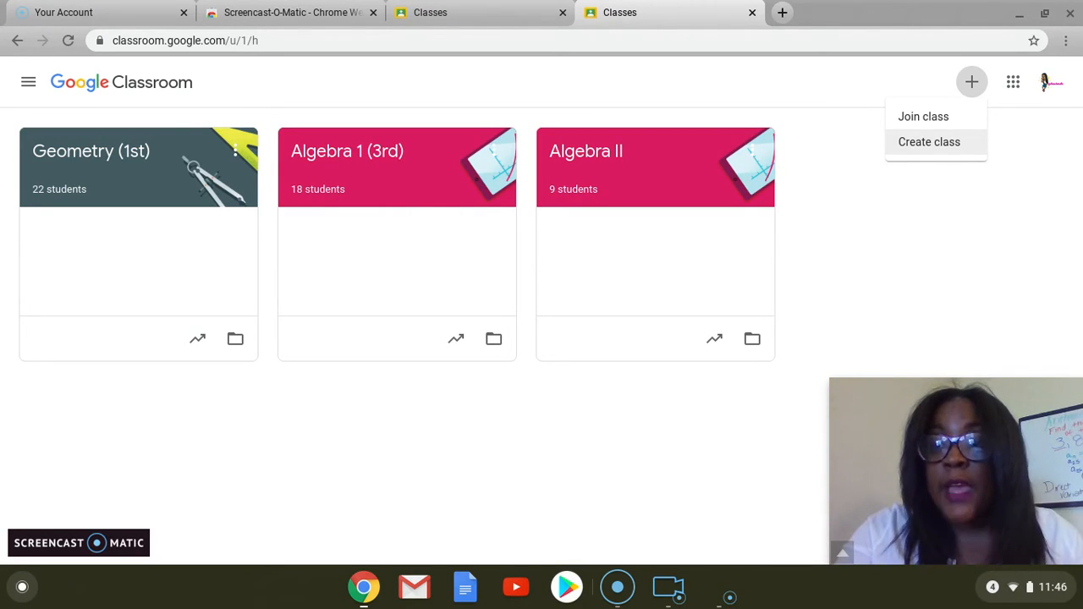
{"action": "left_click", "coordinate": [933, 150]}
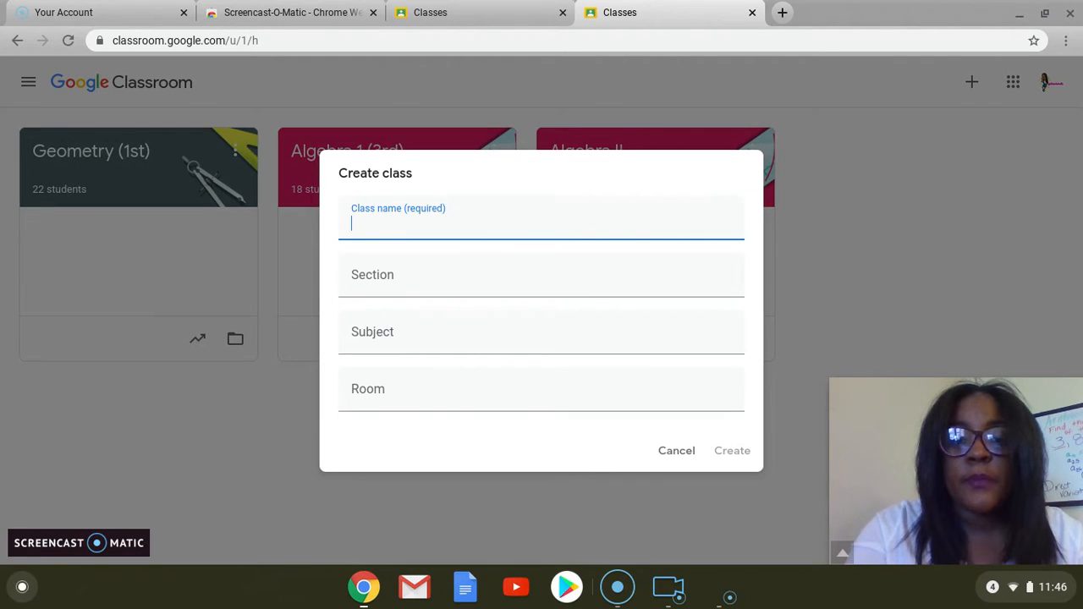
{"action": "type", "text": "Beginne"}
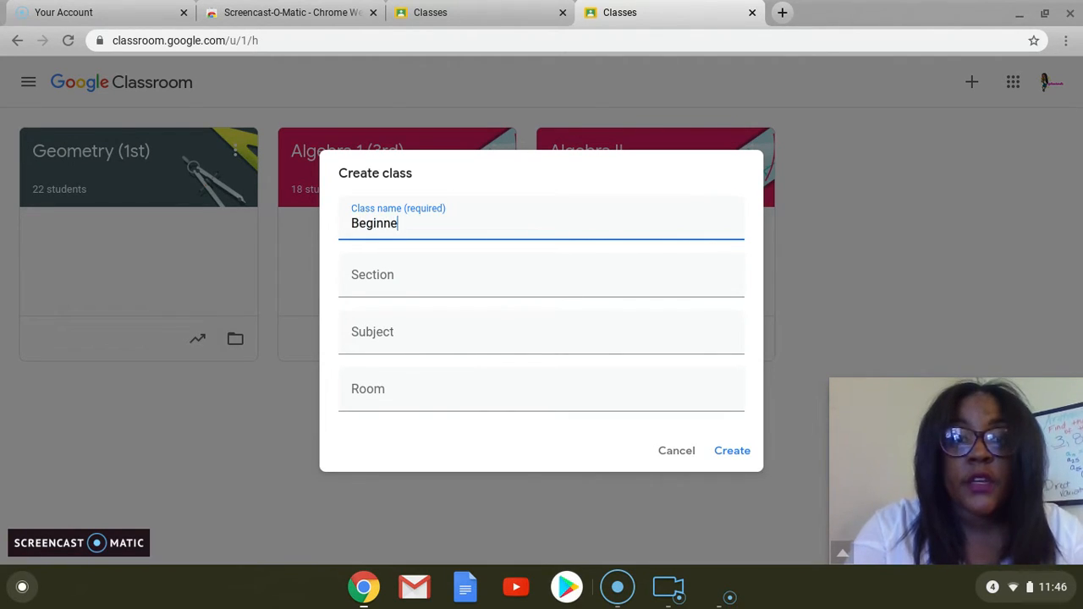
{"action": "type", "text": "rr's Math"}
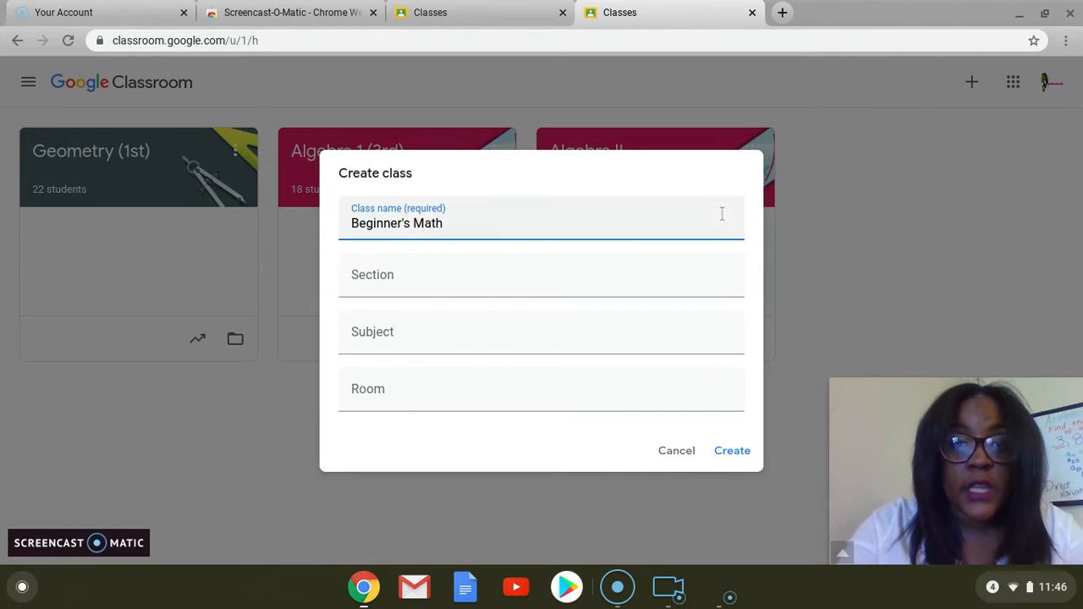
{"action": "left_click", "coordinate": [636, 286]}
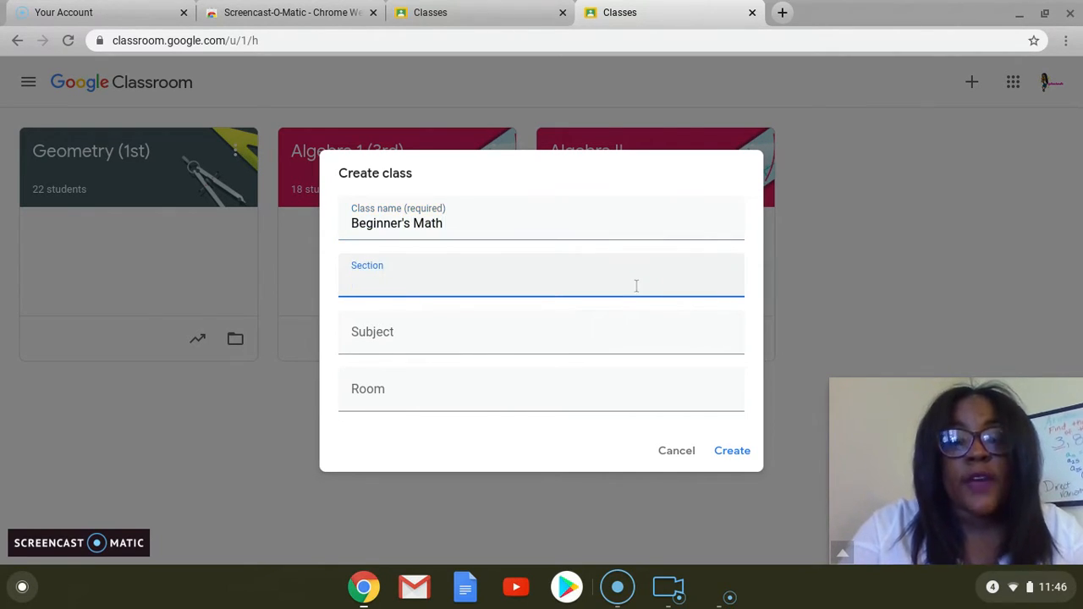
{"action": "type", "text": "3"}
Step: Set the class subject to Mathematics, leave the room empty, and create the class
{"action": "left_click", "coordinate": [612, 346]}
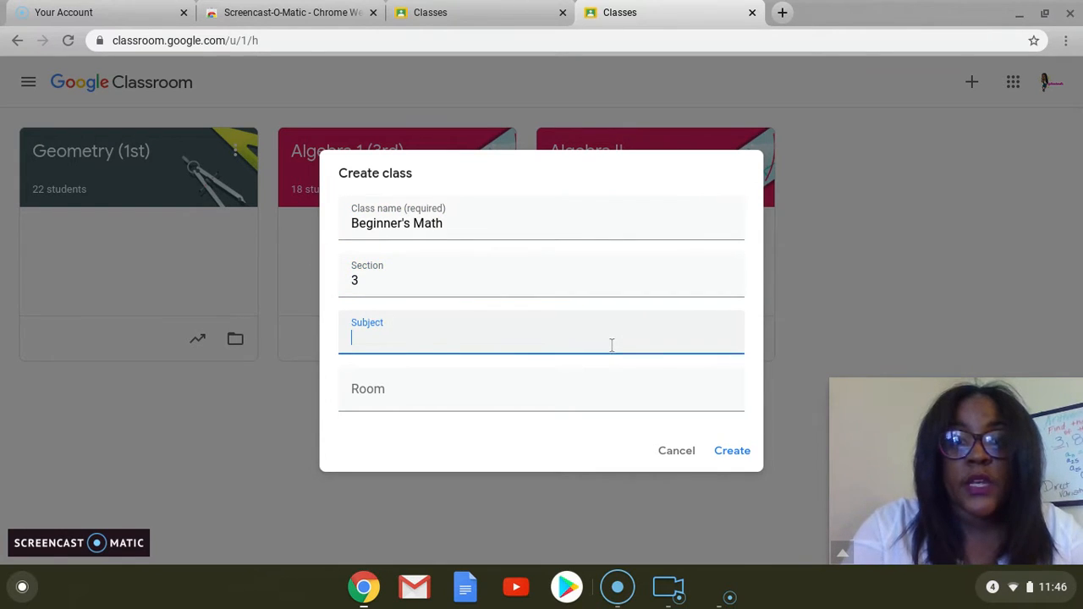
{"action": "type", "text": "Math"}
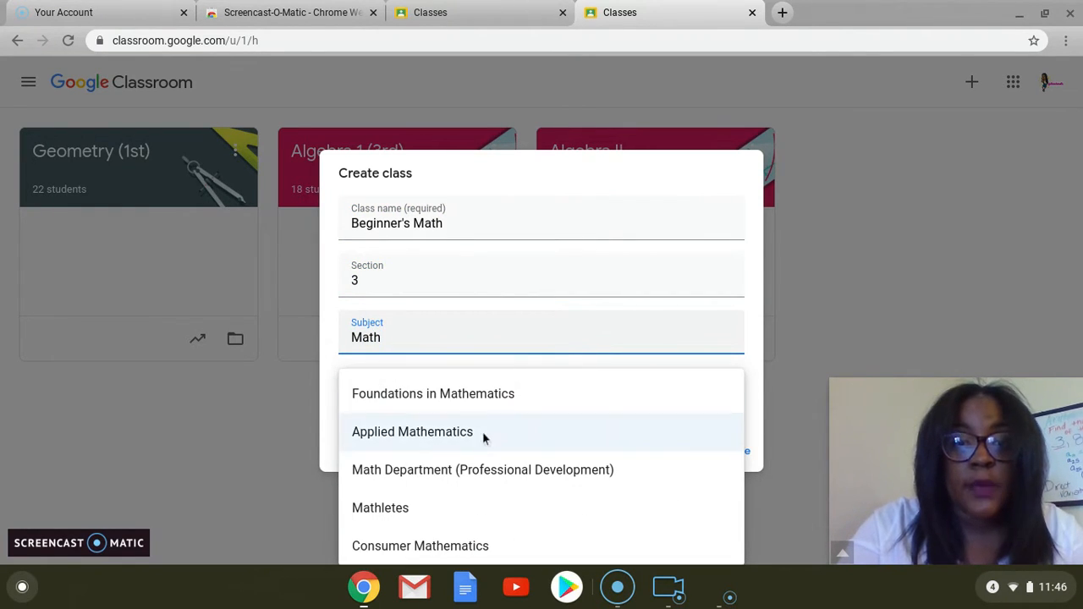
{"action": "scroll", "coordinate": [485, 478], "scroll_direction": "down", "scroll_amount": 1}
{"action": "scroll", "coordinate": [486, 478], "scroll_direction": "down", "scroll_amount": 1}
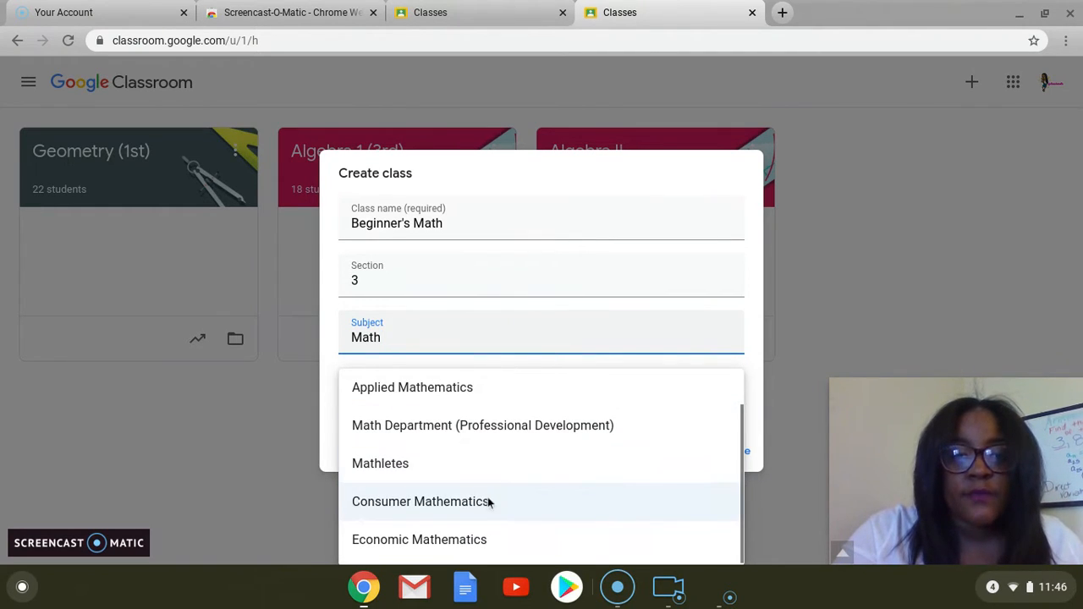
{"action": "scroll", "coordinate": [481, 461], "scroll_direction": "up", "scroll_amount": 2}
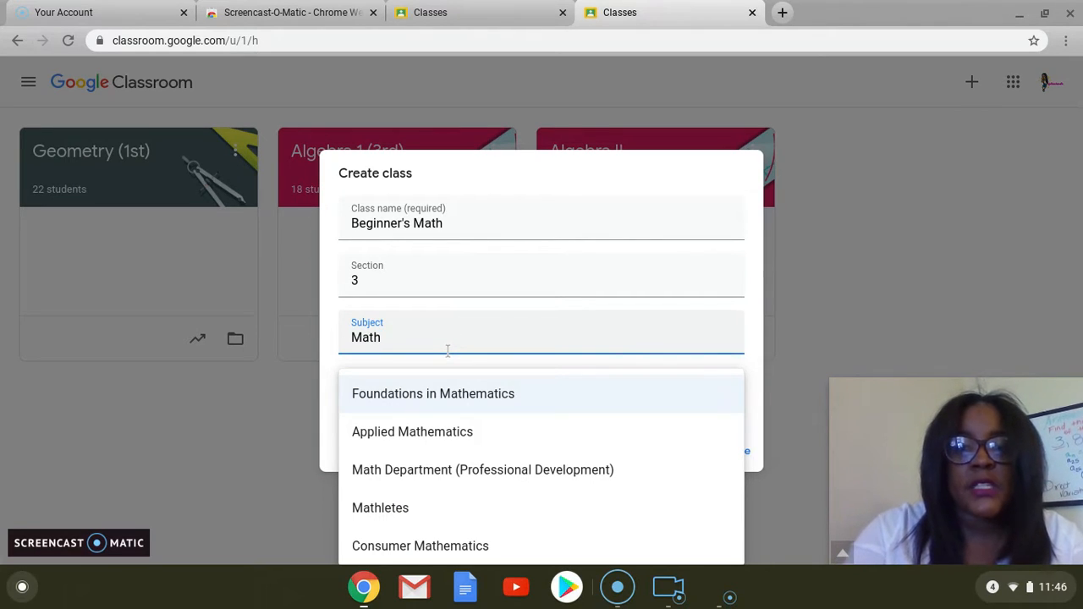
{"action": "type", "text": "emathics"}
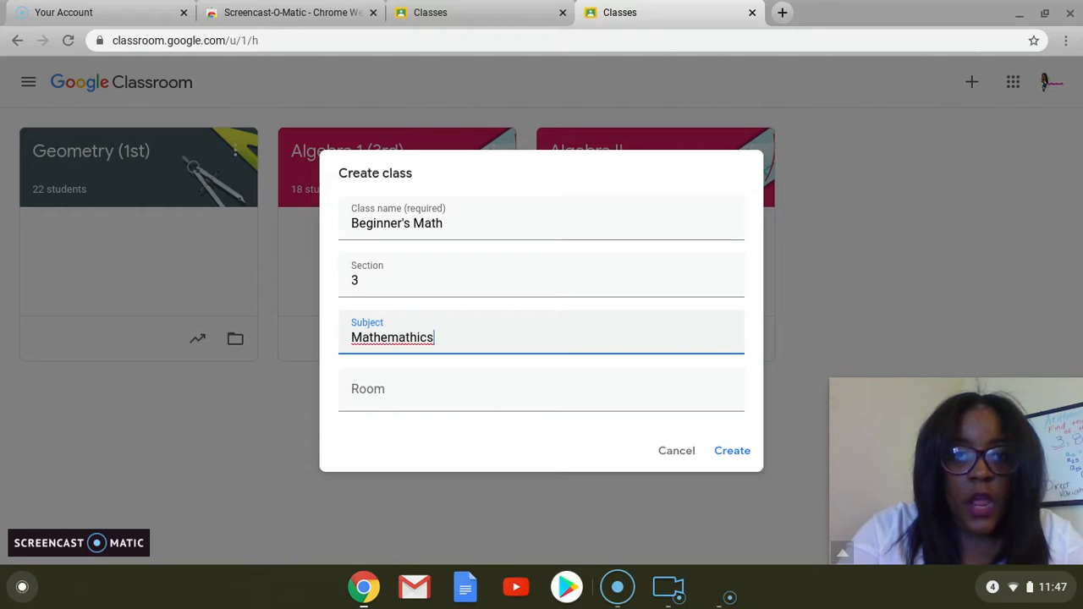
{"action": "key", "text": "BackSpace"}
{"action": "key", "text": "BackSpace"}
{"action": "key", "text": "BackSpace"}
{"action": "key", "text": "BackSpace"}
{"action": "key", "text": "BackSpace"}
{"action": "key", "text": "BackSpace"}
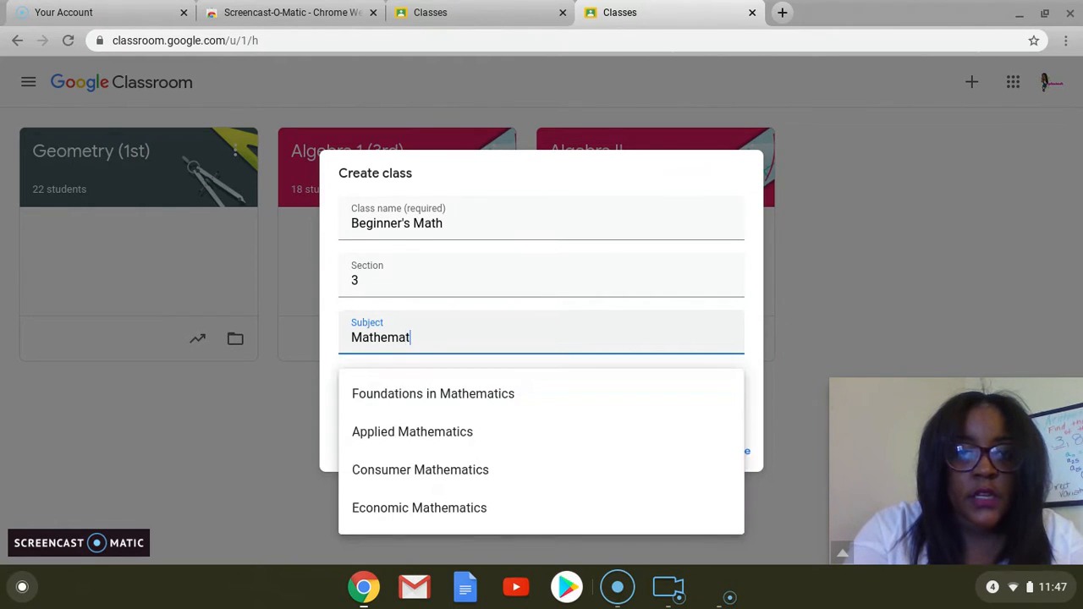
{"action": "type", "text": "atics"}
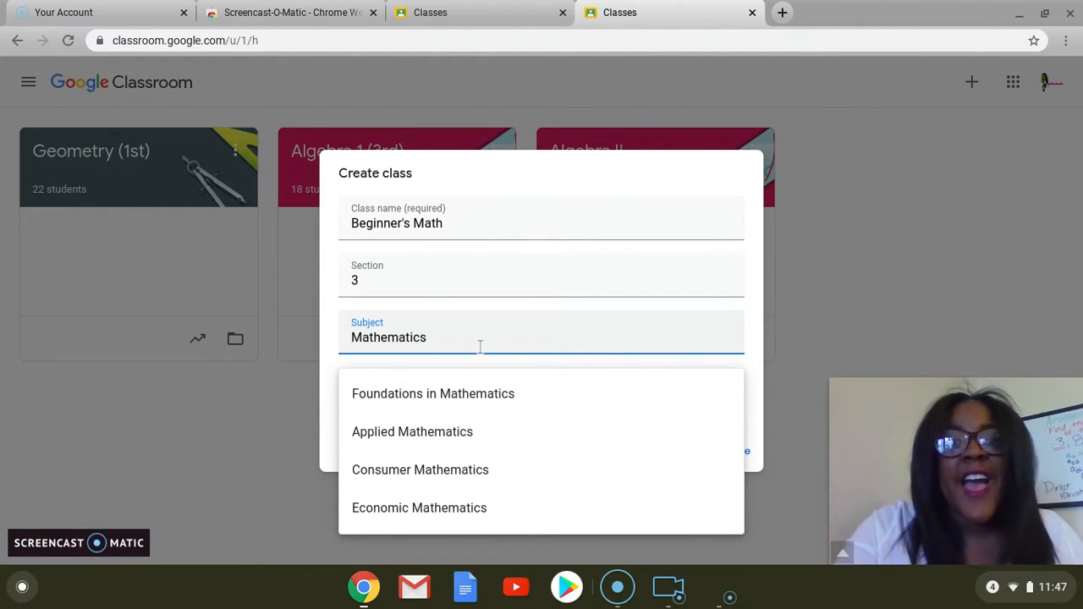
{"action": "left_click", "coordinate": [758, 395]}
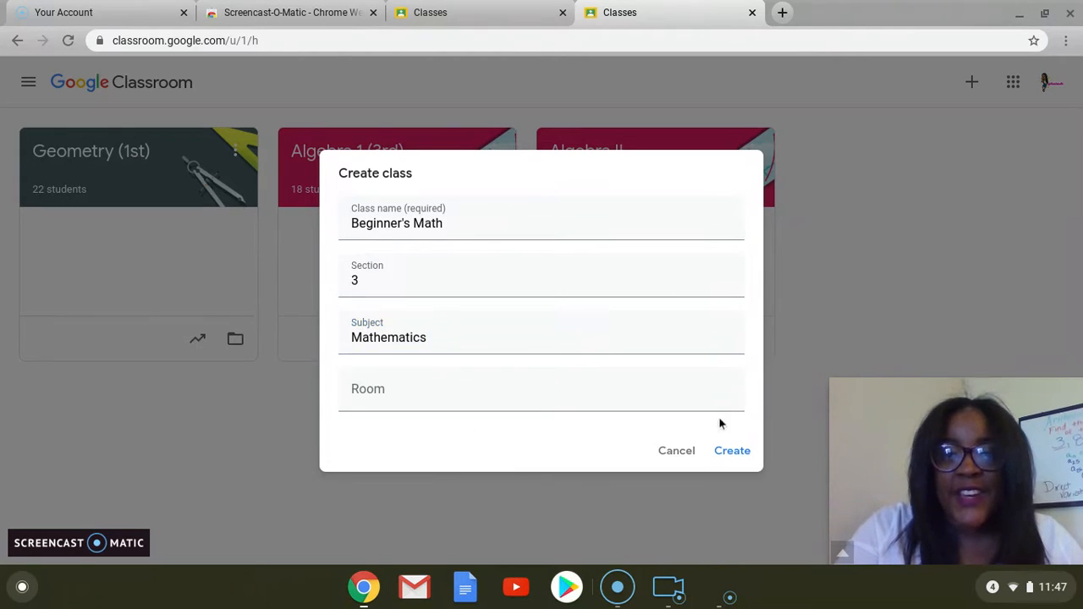
{"action": "left_click", "coordinate": [733, 452]}
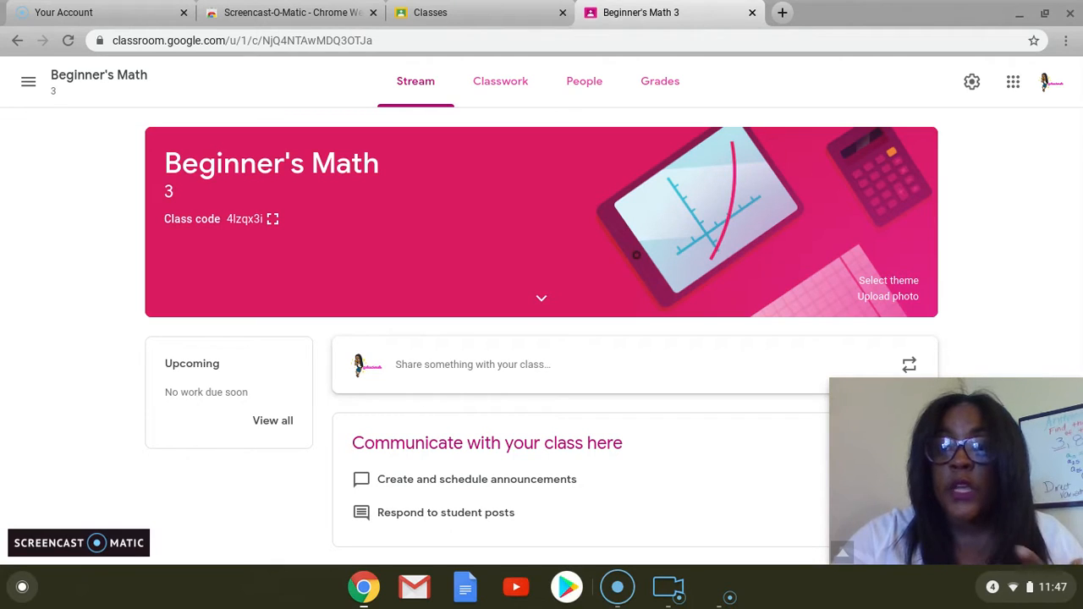
Step: View the enlarged class code, close it, and examine which kinds of classwork can be created
{"action": "left_click", "coordinate": [274, 222]}
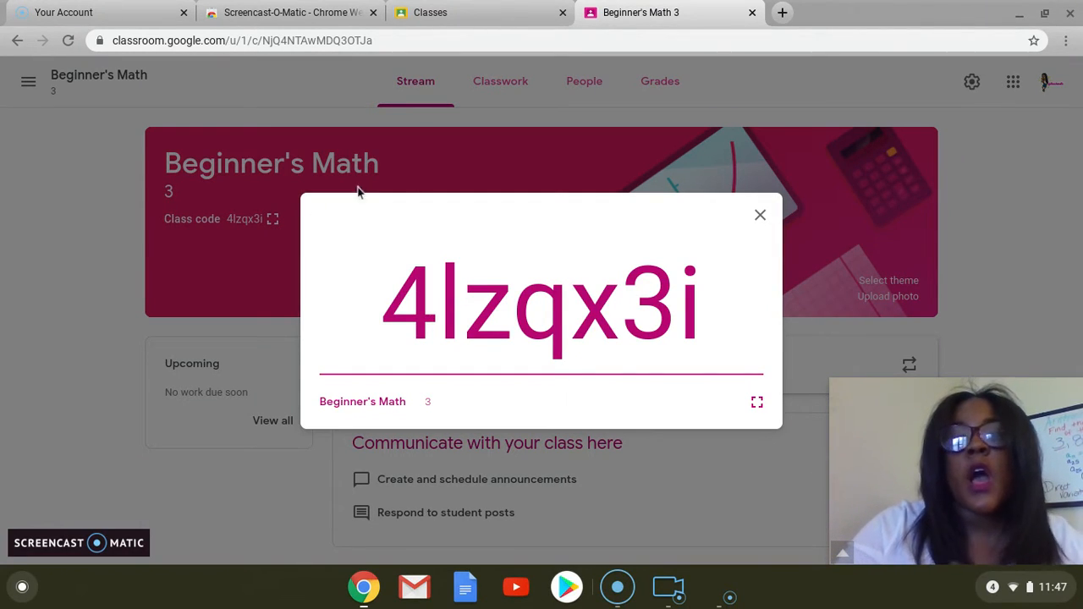
{"action": "left_click", "coordinate": [760, 215]}
{"action": "left_click", "coordinate": [516, 92]}
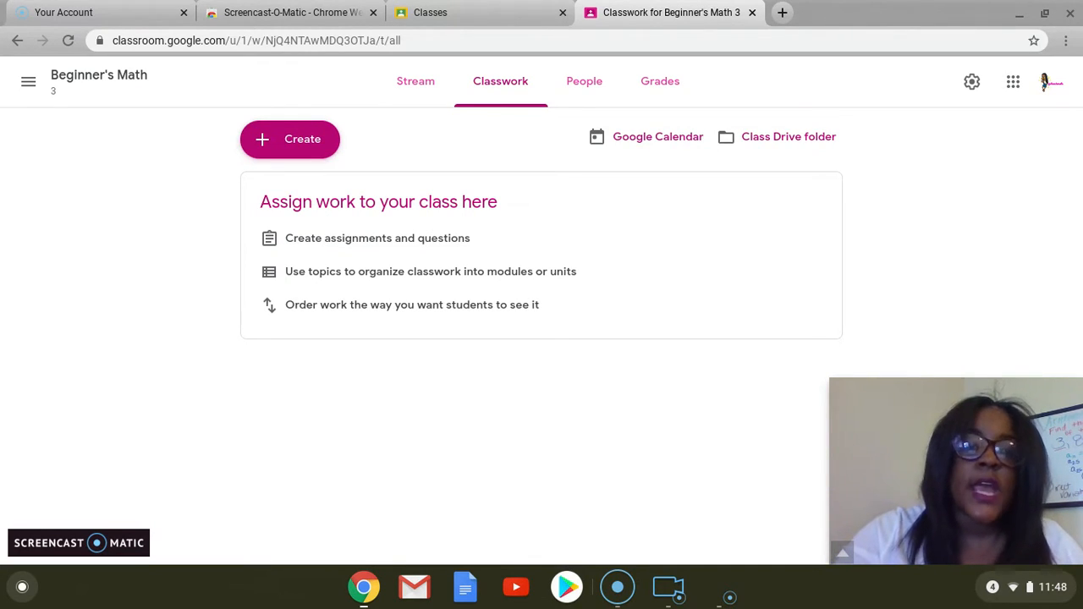
{"action": "left_click", "coordinate": [316, 151]}
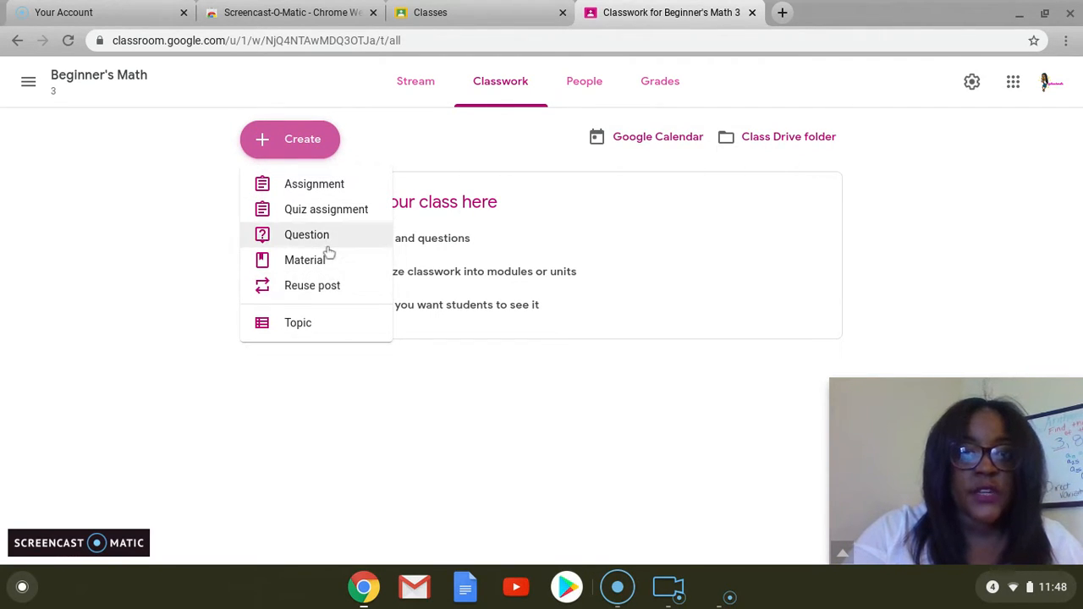
Step: Open the student invitation form from the class's list of people
{"action": "left_click", "coordinate": [575, 85]}
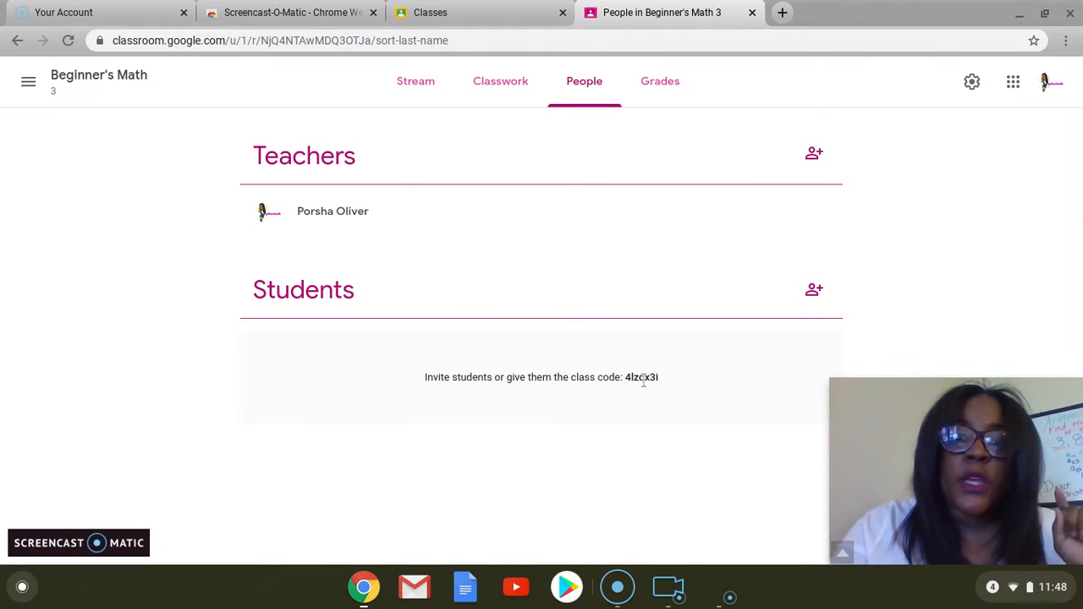
{"action": "left_click", "coordinate": [813, 293]}
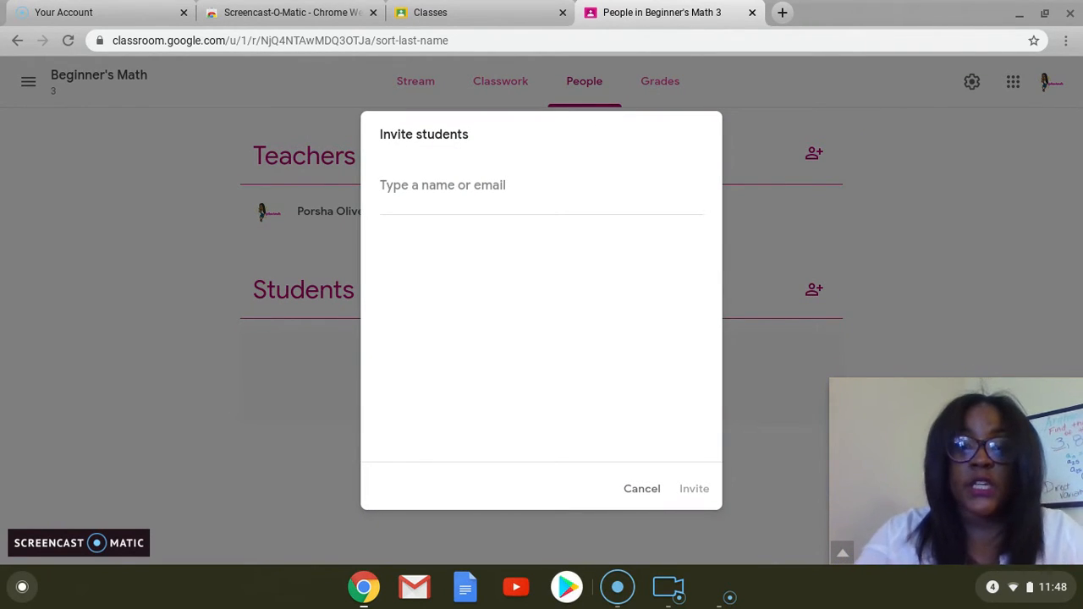
{"action": "type", "text": "p"}
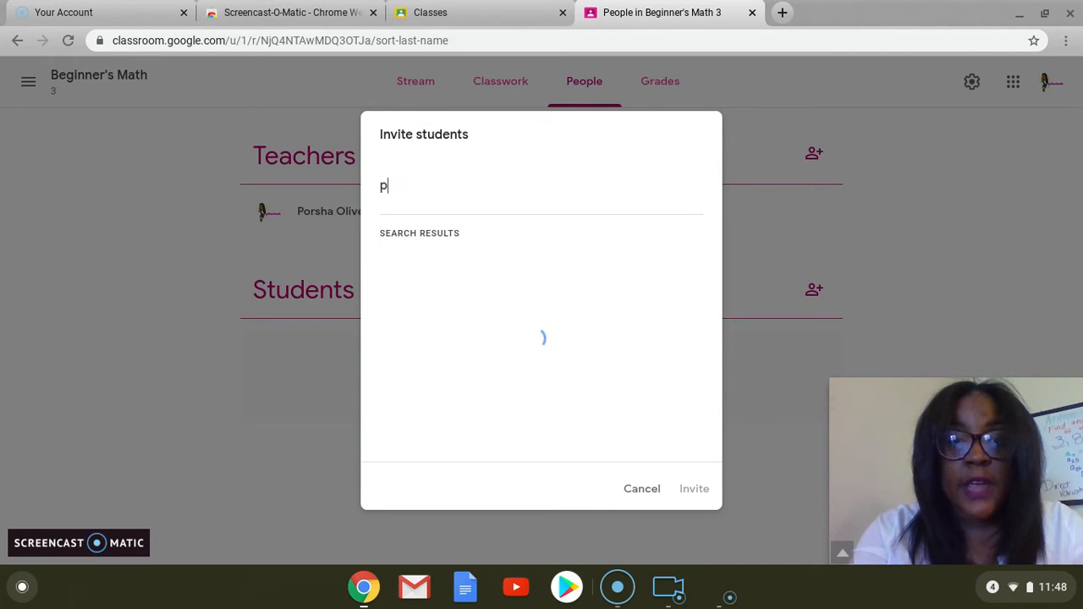
{"action": "type", "text": "ors"}
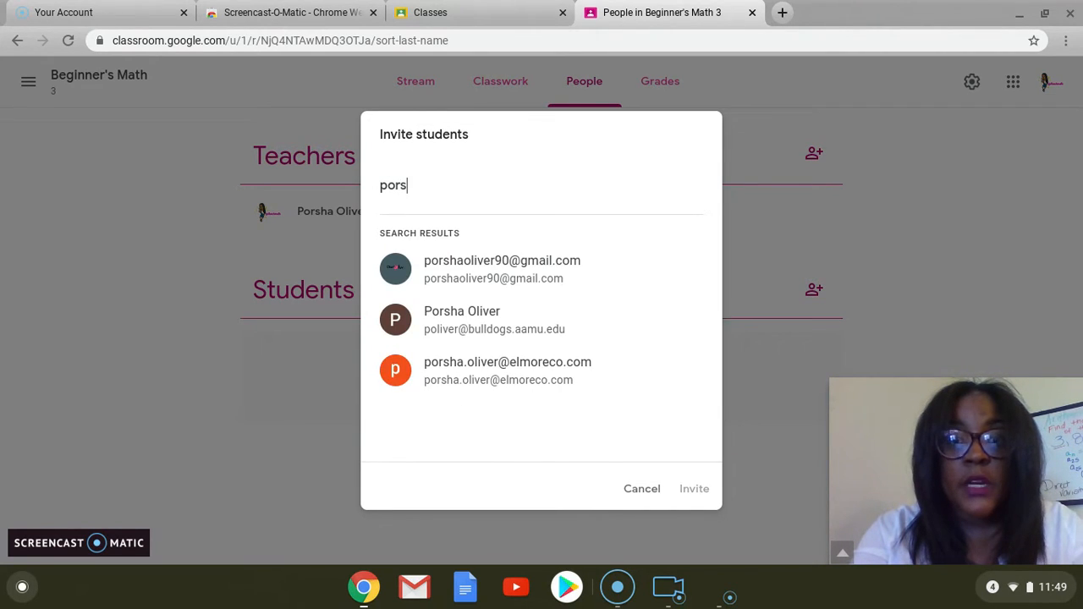
{"action": "key", "text": "BackSpace"}
{"action": "key", "text": "BackSpace"}
{"action": "key", "text": "BackSpace"}
{"action": "key", "text": "BackSpace"}
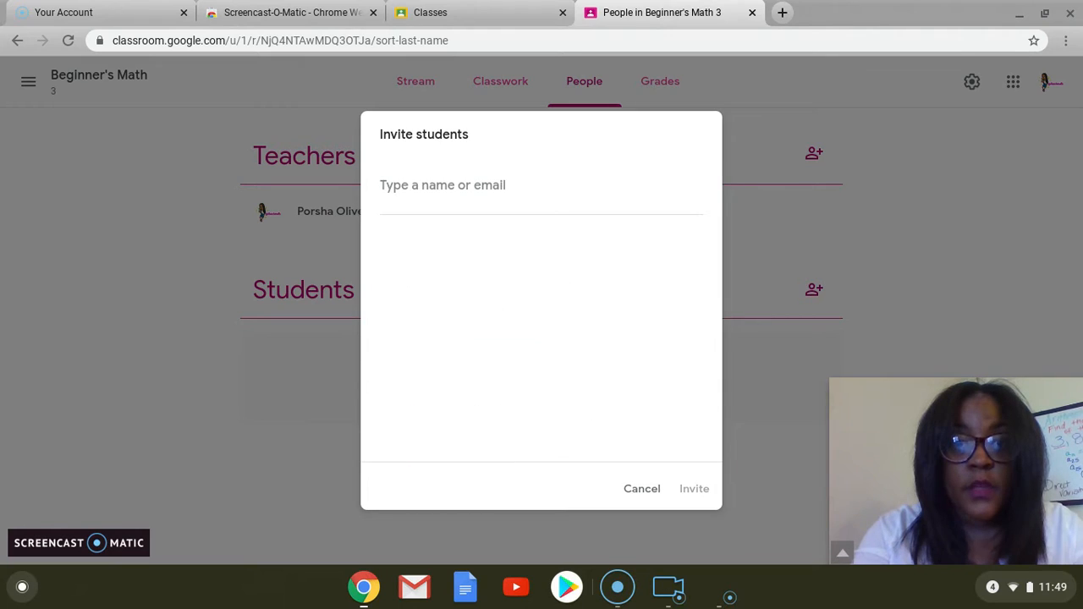
Step: Search for the invitee by first name, choose the first matching person, and send the student invitation
{"action": "type", "text": "brittan"}
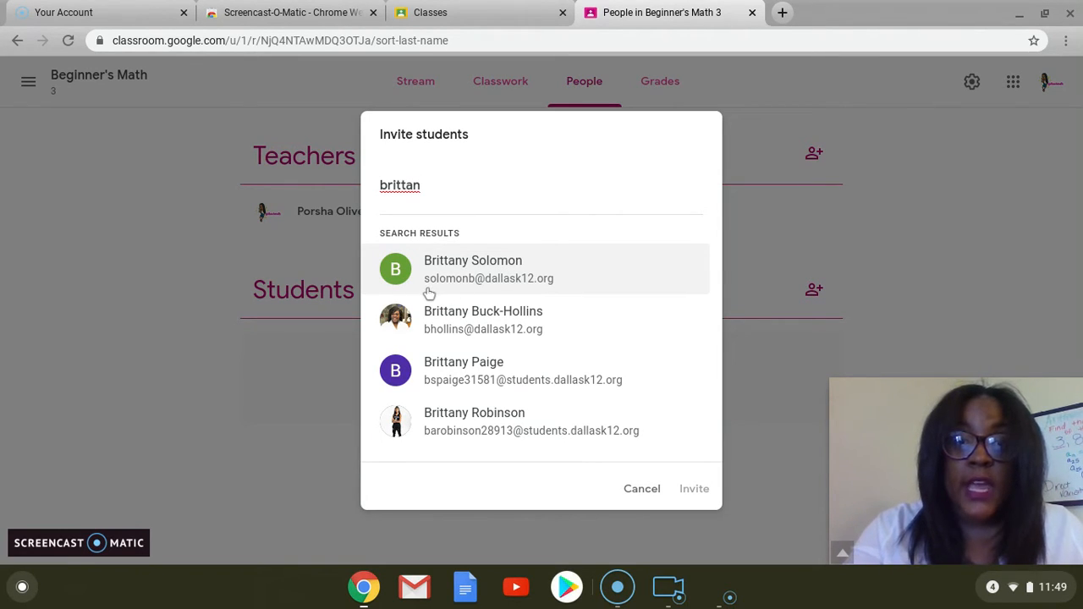
{"action": "left_click", "coordinate": [496, 293]}
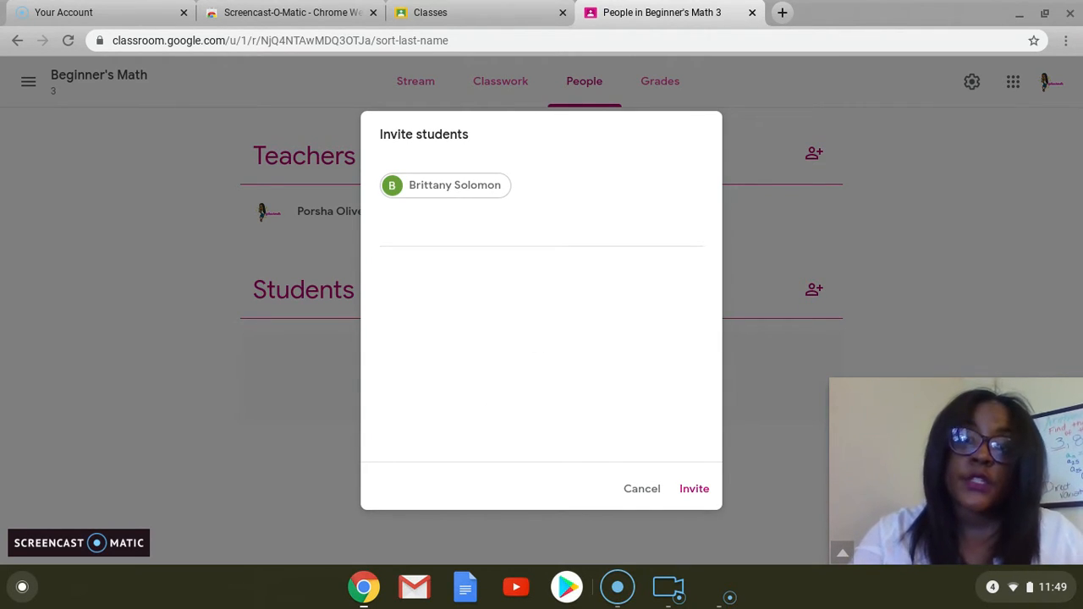
{"action": "left_click", "coordinate": [689, 496]}
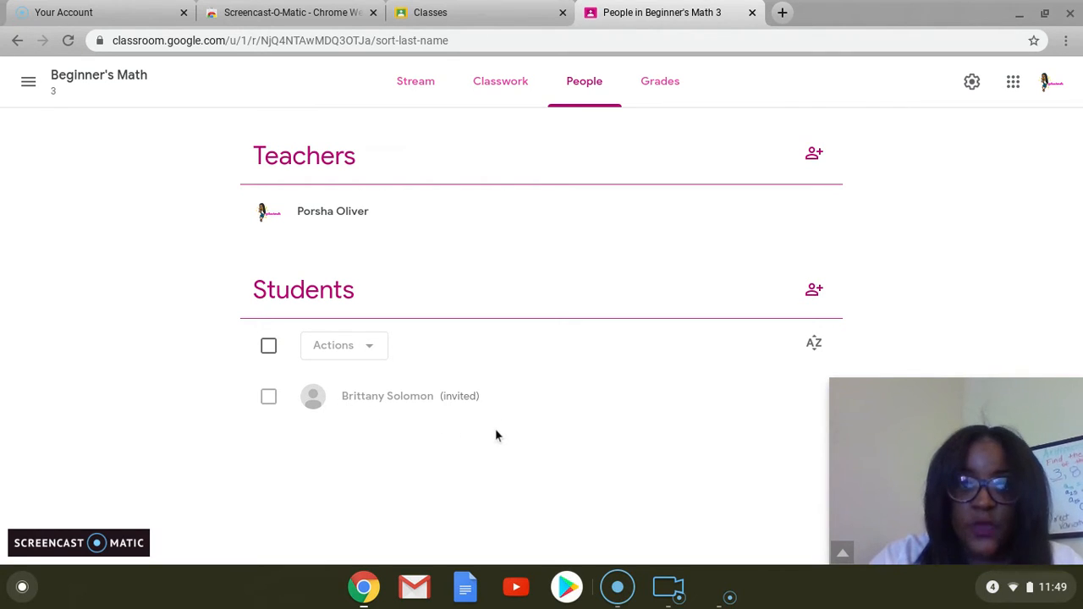
Step: Post the announcement "Hey guys this is the way we will be receiving and sending out work!" to all students in the class stream
{"action": "left_click", "coordinate": [433, 81]}
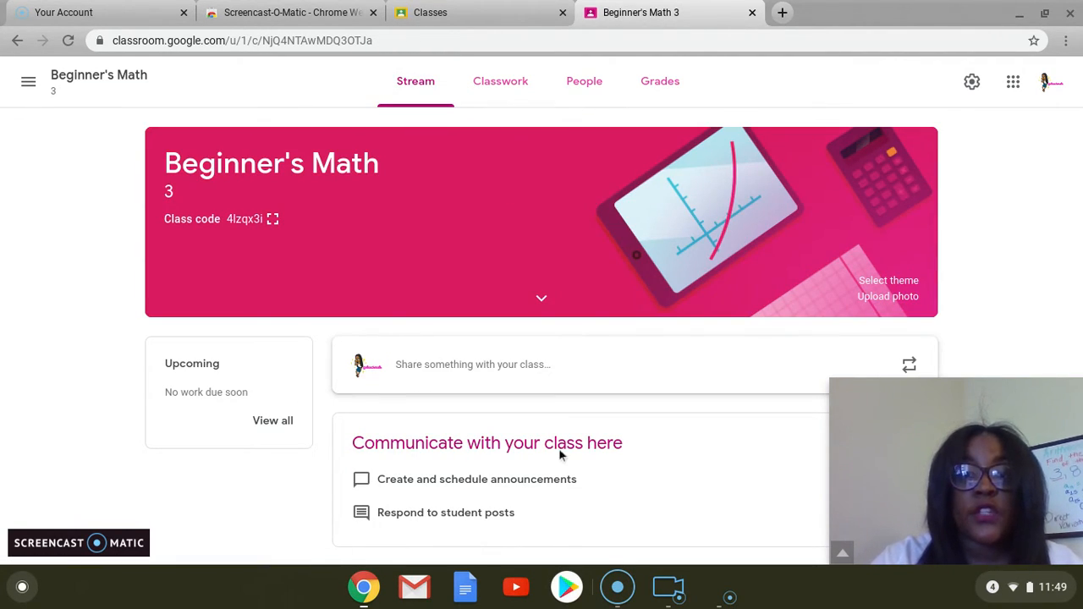
{"action": "left_click", "coordinate": [555, 387]}
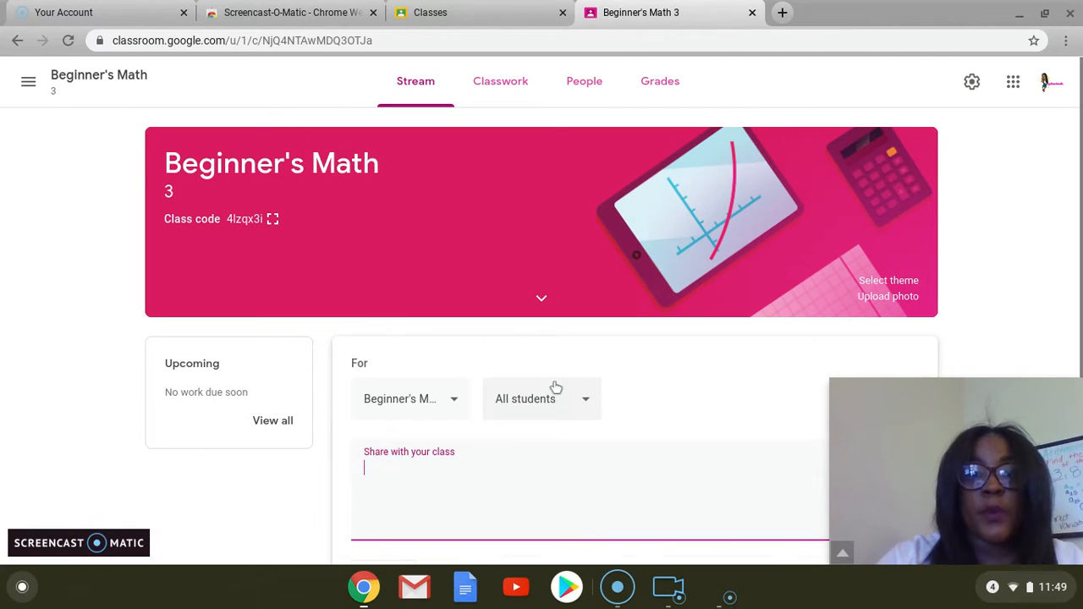
{"action": "type", "text": "Hey guys th"}
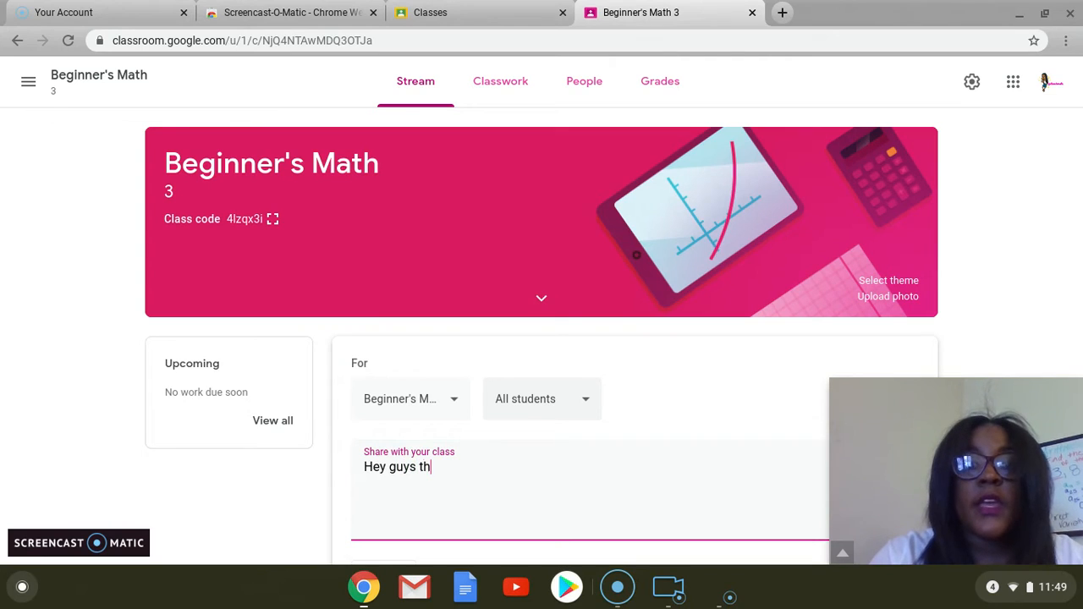
{"action": "type", "text": "is is the way we will be "}
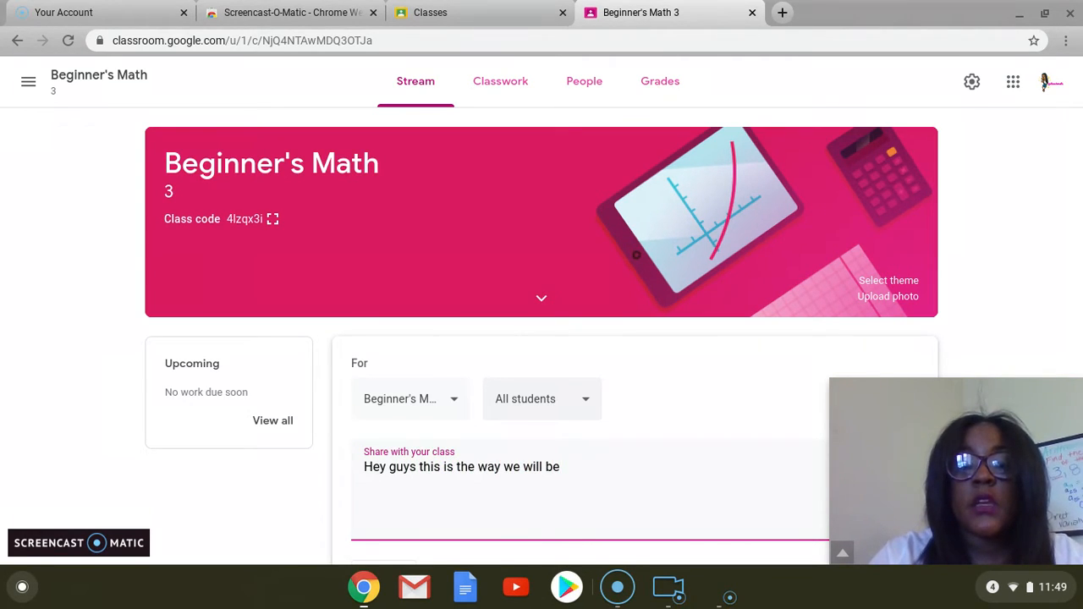
{"action": "type", "text": "receiving and sedn"}
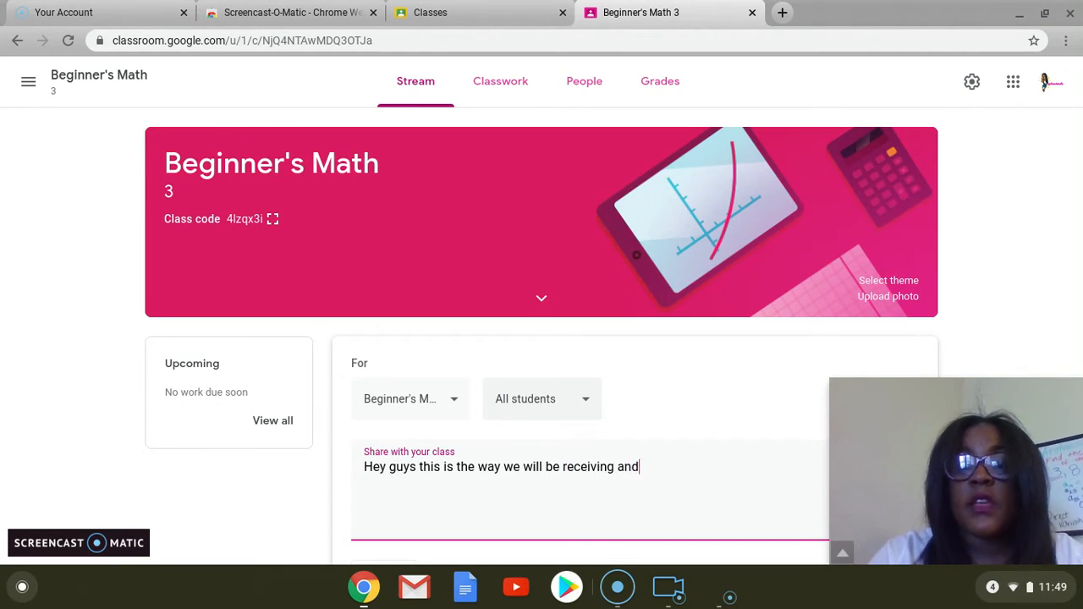
{"action": "key", "text": "BackSpace"}
{"action": "key", "text": "BackSpace"}
{"action": "type", "text": "nding "}
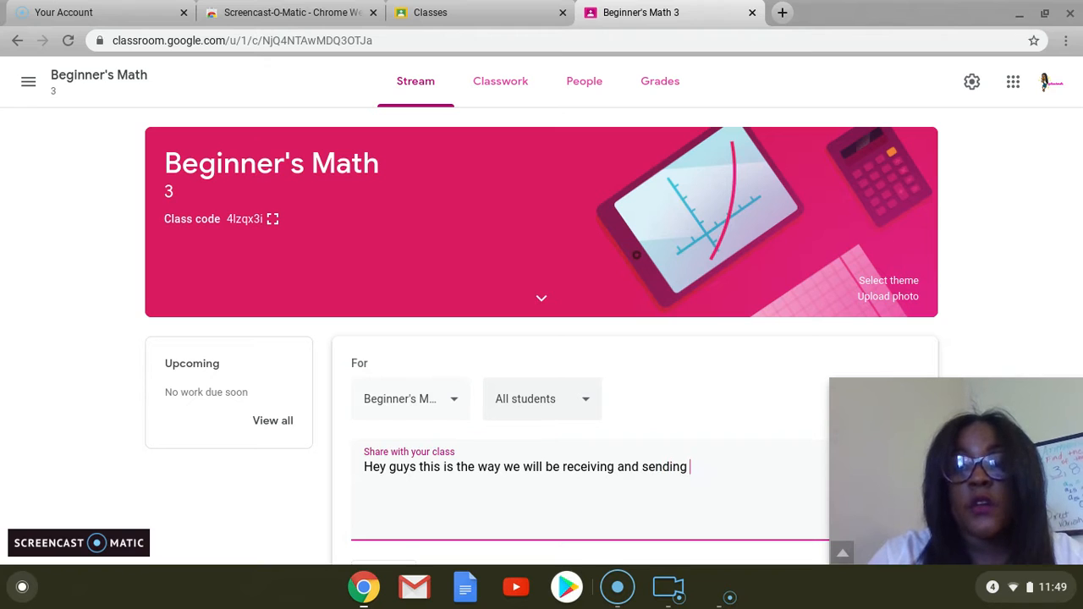
{"action": "type", "text": "out work!"}
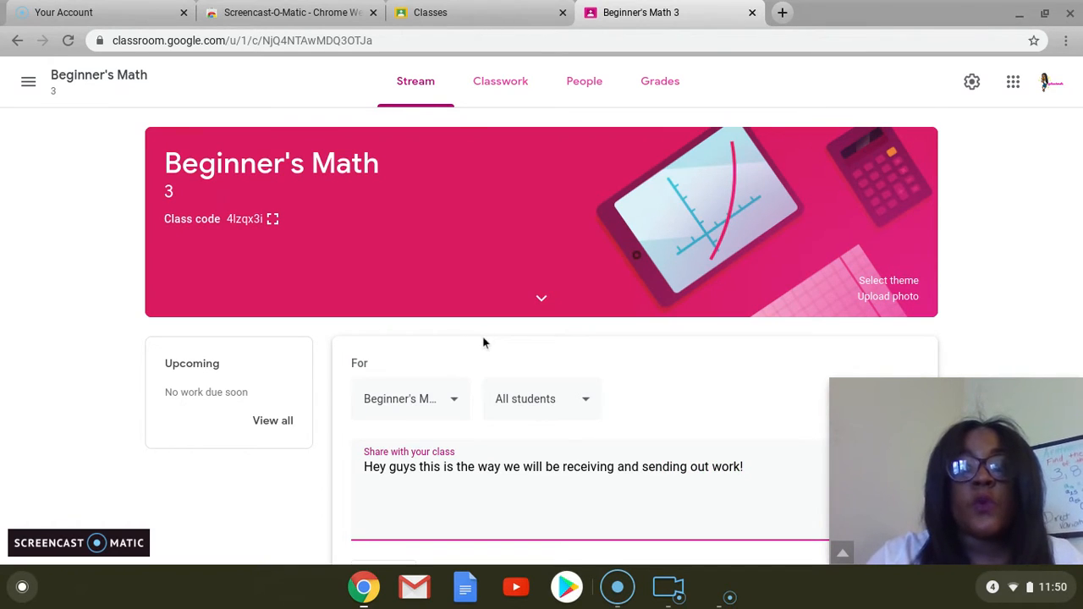
{"action": "scroll", "coordinate": [483, 341], "scroll_direction": "down", "scroll_amount": 3}
{"action": "left_click", "coordinate": [846, 375]}
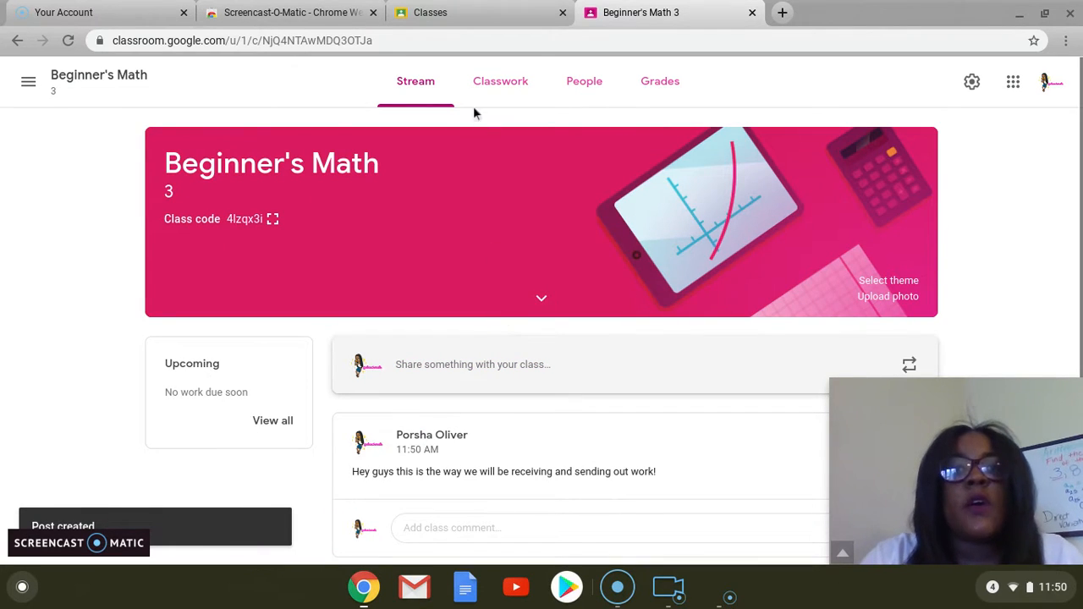
Step: In the class's classwork, examine the attachment sources and Google Drive files available for a new assignment, and close the empty draft
{"action": "left_click", "coordinate": [479, 86]}
{"action": "left_click", "coordinate": [316, 137]}
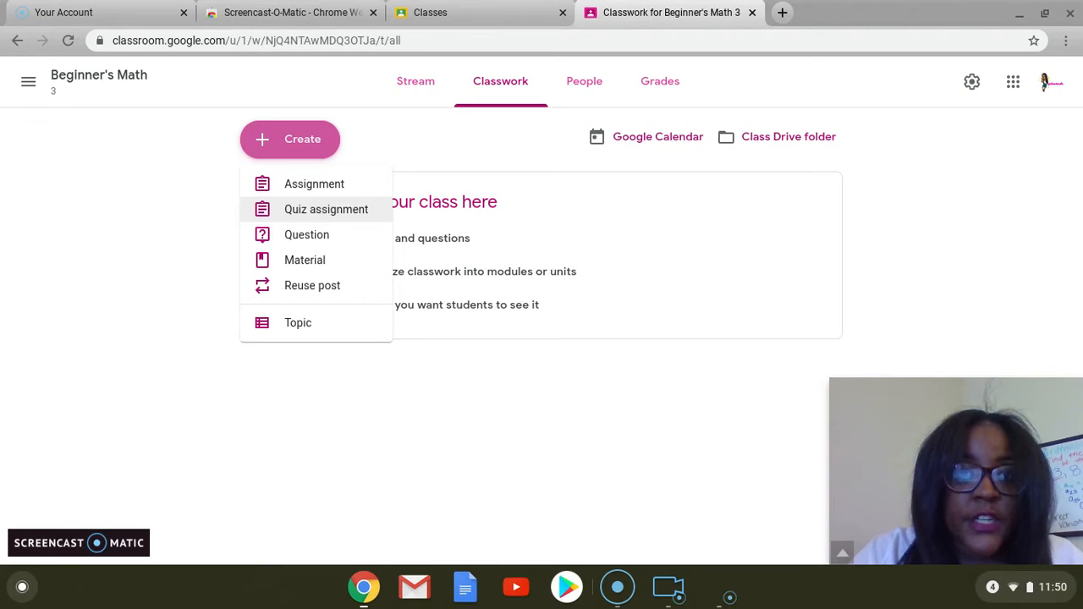
{"action": "left_click", "coordinate": [331, 184]}
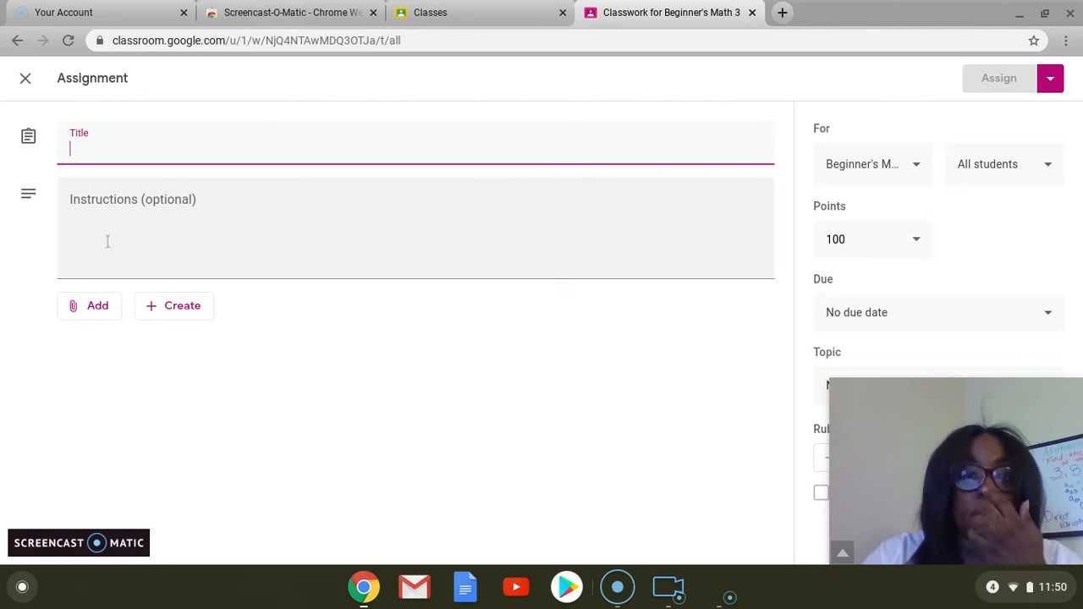
{"action": "left_click", "coordinate": [92, 308]}
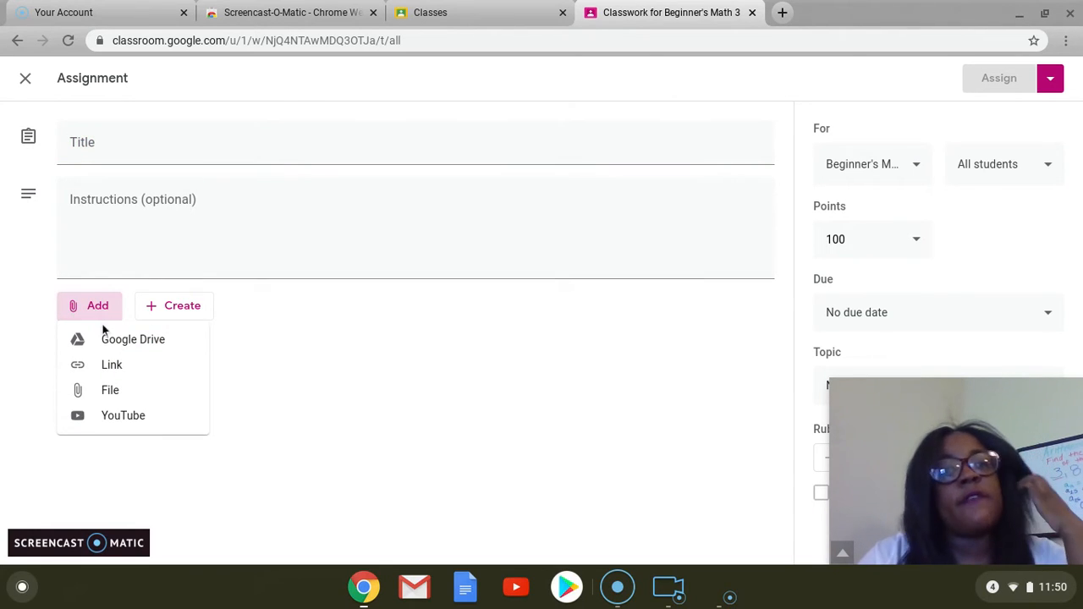
{"action": "left_click", "coordinate": [111, 342]}
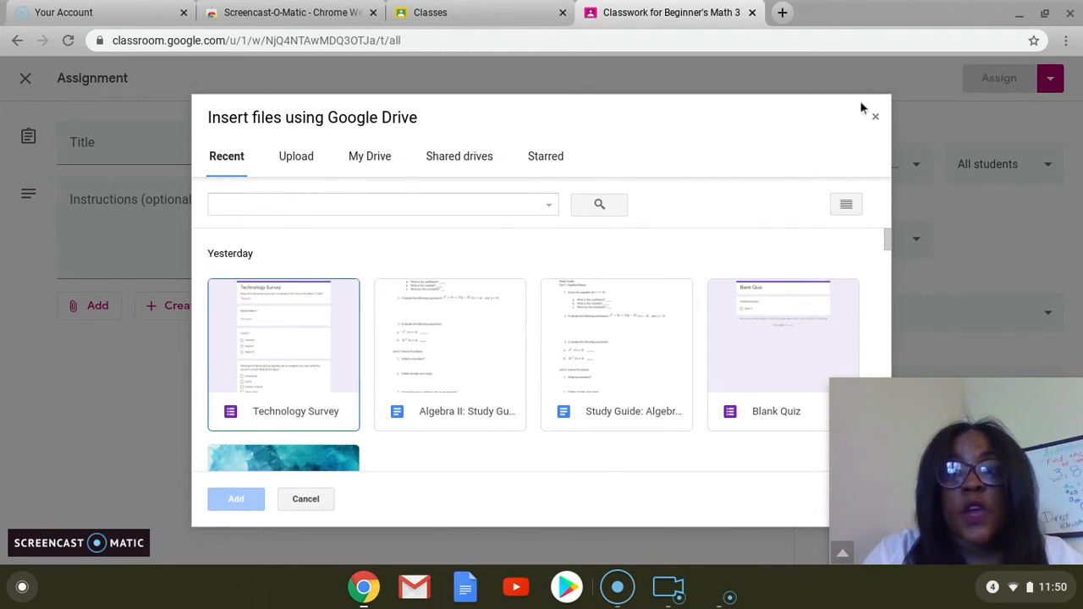
{"action": "left_click", "coordinate": [877, 118]}
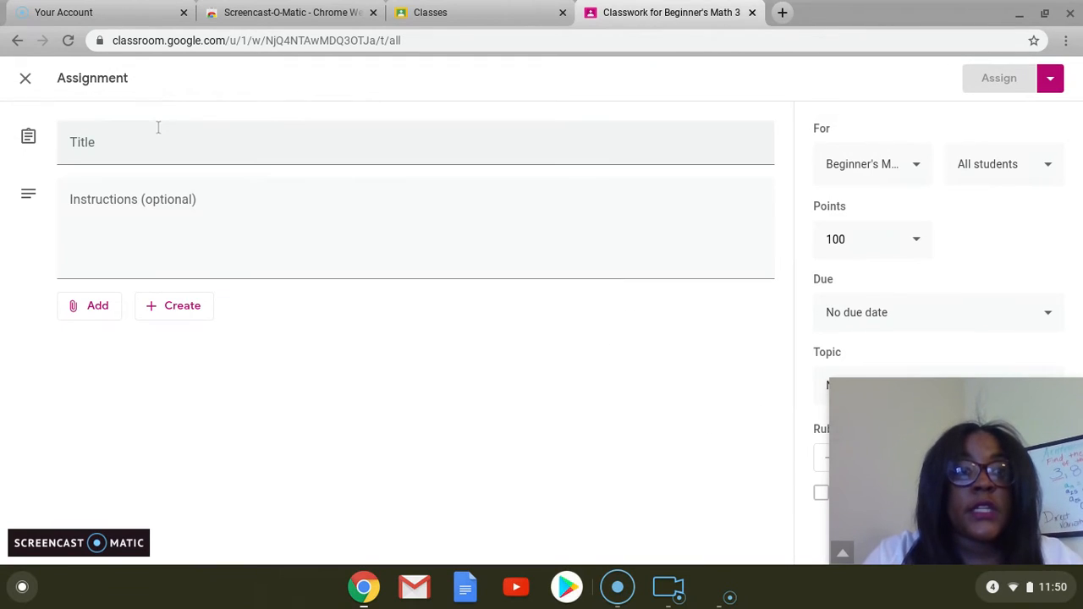
{"action": "left_click", "coordinate": [25, 78]}
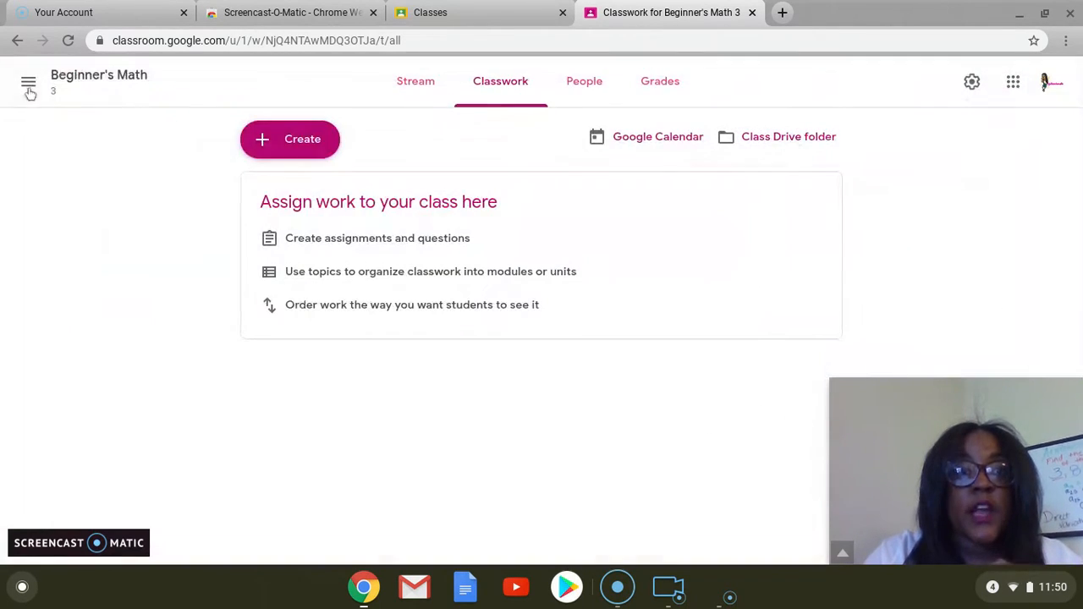
Step: Start a new classwork material titled "Technology Survey"
{"action": "left_click", "coordinate": [318, 152]}
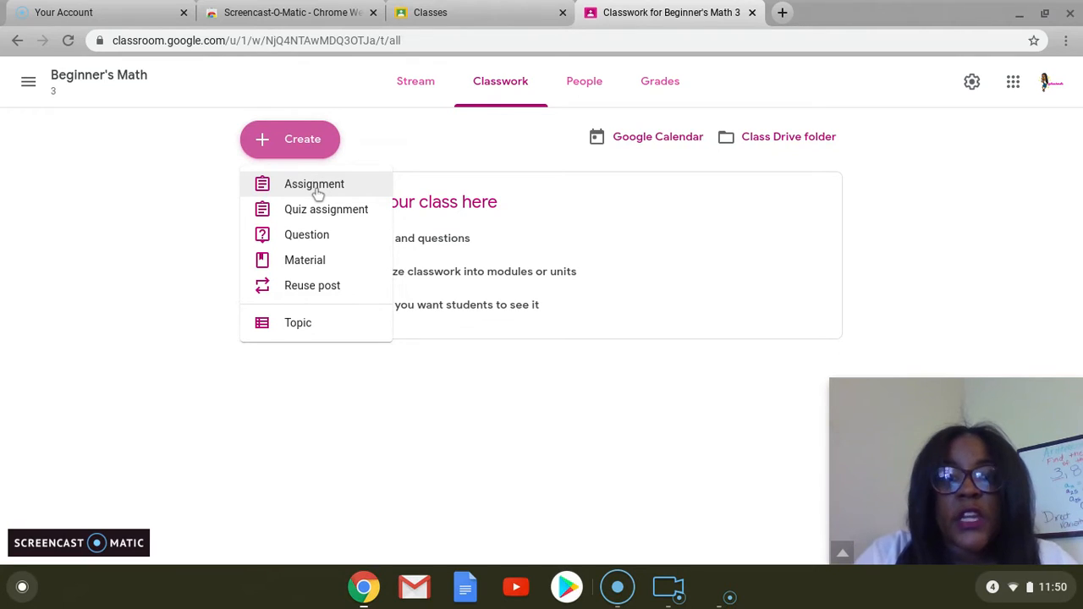
{"action": "left_click", "coordinate": [305, 261]}
{"action": "type", "text": "T"}
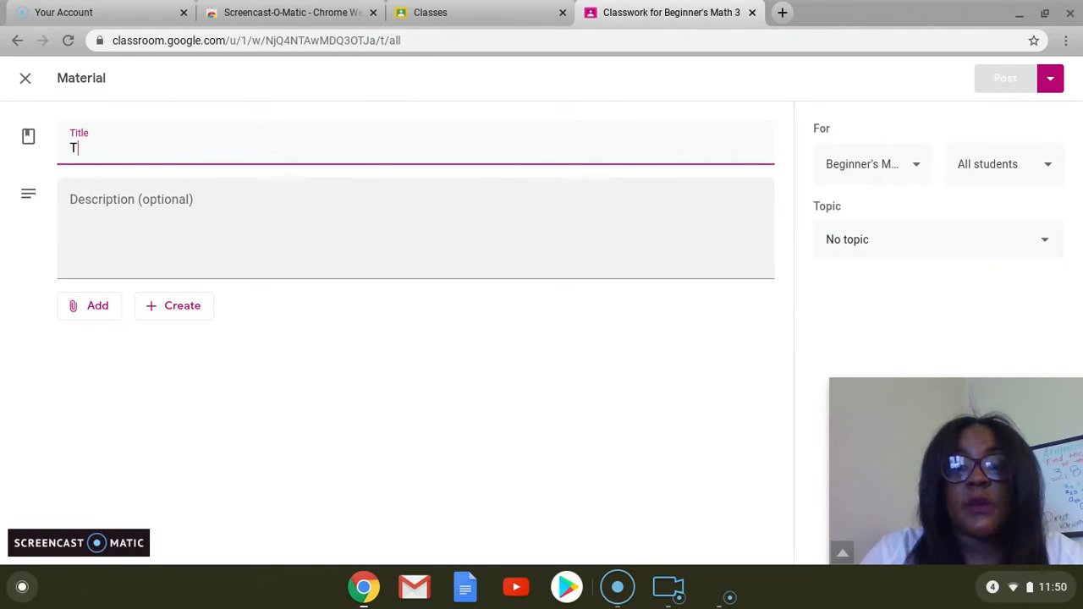
{"action": "type", "text": "echn"}
{"action": "type", "text": "g"}
{"action": "key", "text": "BackSpace"}
{"action": "type", "text": "ogy Sruv"}
{"action": "key", "text": "BackSpace"}
{"action": "key", "text": "BackSpace"}
{"action": "key", "text": "BackSpace"}
{"action": "type", "text": "urvery"}
{"action": "key", "text": "BackSpace"}
{"action": "key", "text": "BackSpace"}
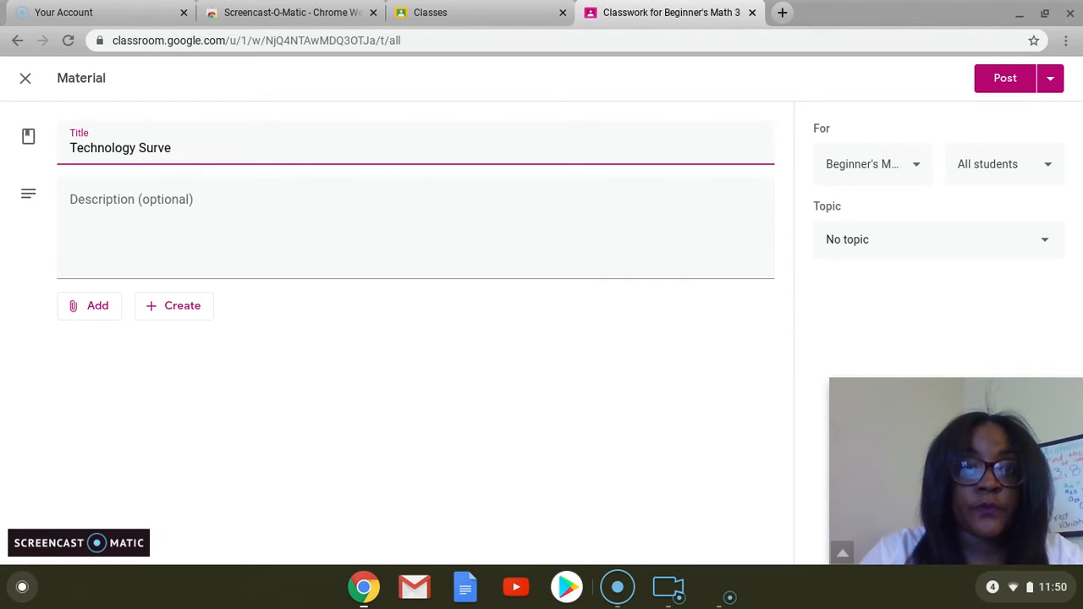
{"action": "type", "text": "y"}
Step: Enter "please to take survey" as the material's description
{"action": "left_click", "coordinate": [239, 214]}
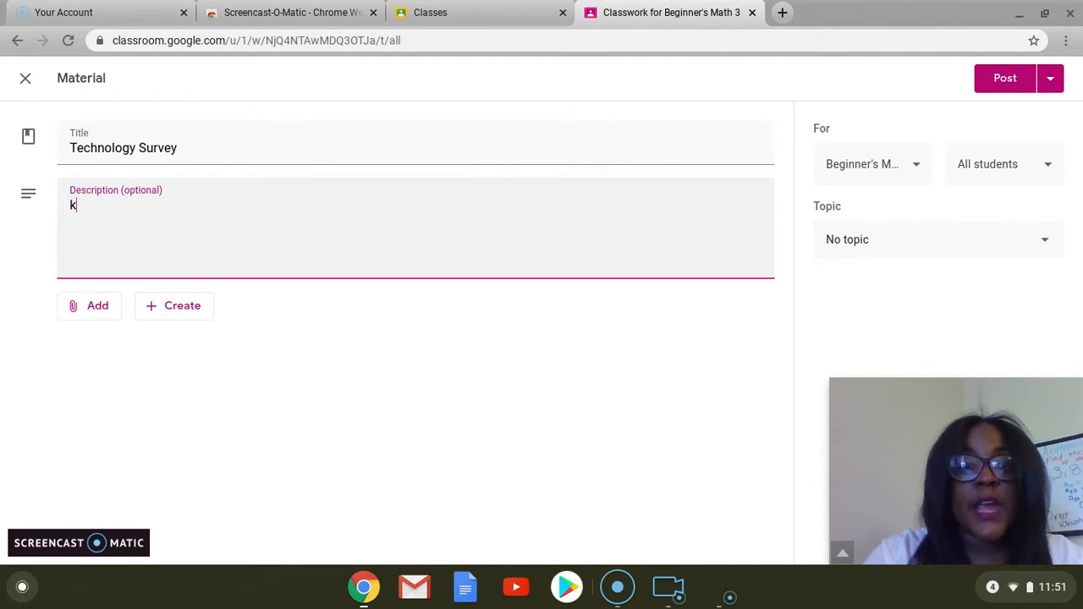
{"action": "type", "text": "plea"}
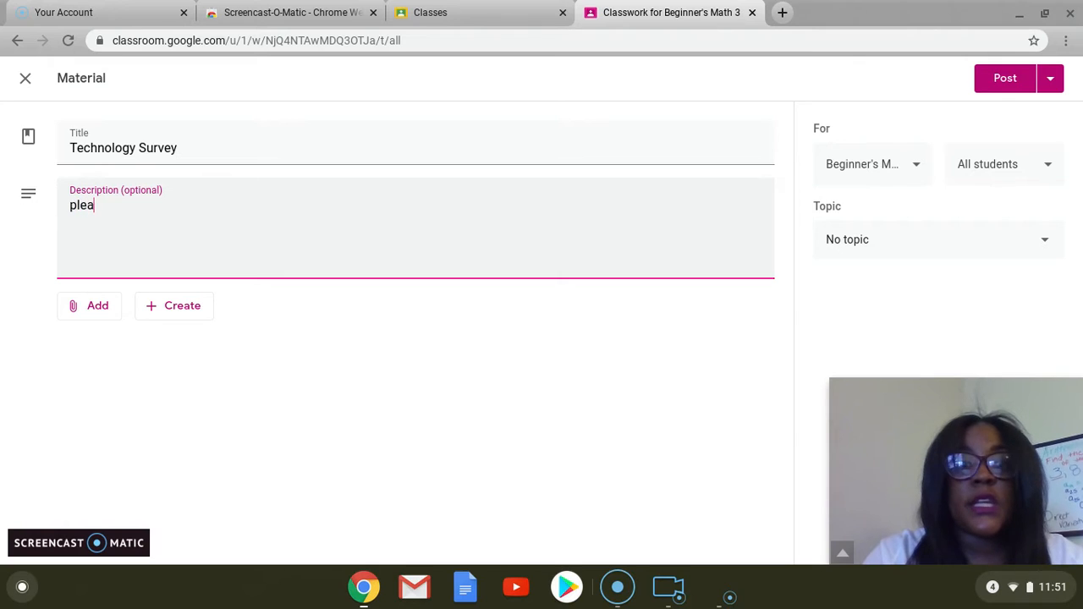
{"action": "type", "text": "se to take sur"}
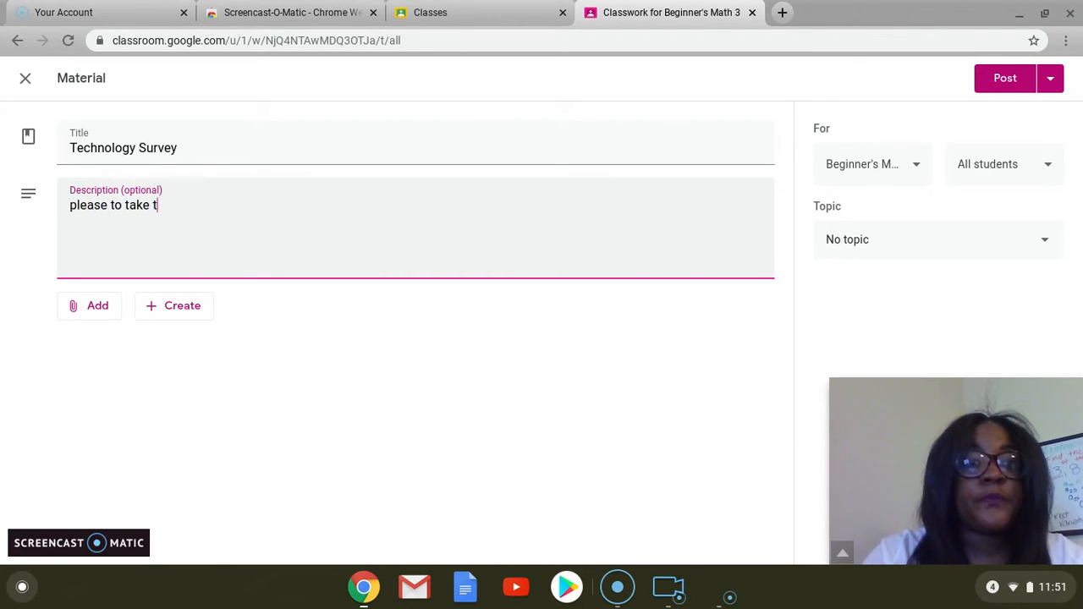
{"action": "type", "text": "vye"}
{"action": "key", "text": "BackSpace"}
{"action": "key", "text": "BackSpace"}
{"action": "type", "text": "ery"}
{"action": "key", "text": "BackSpace"}
{"action": "type", "text": "y"}
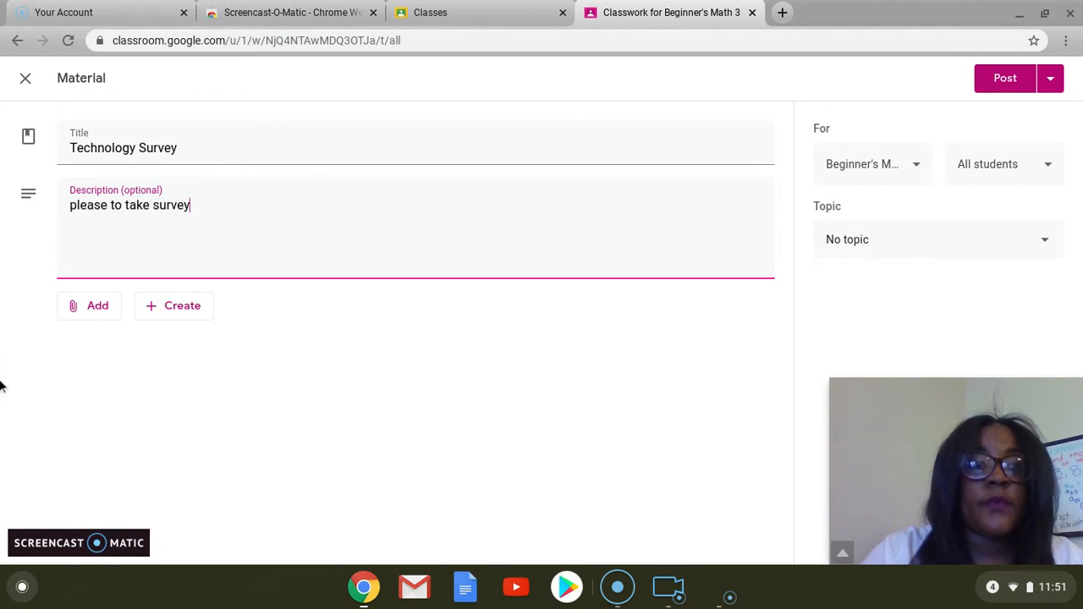
Step: Attach the Technology Survey form from Google Drive to the material
{"action": "left_click", "coordinate": [89, 318]}
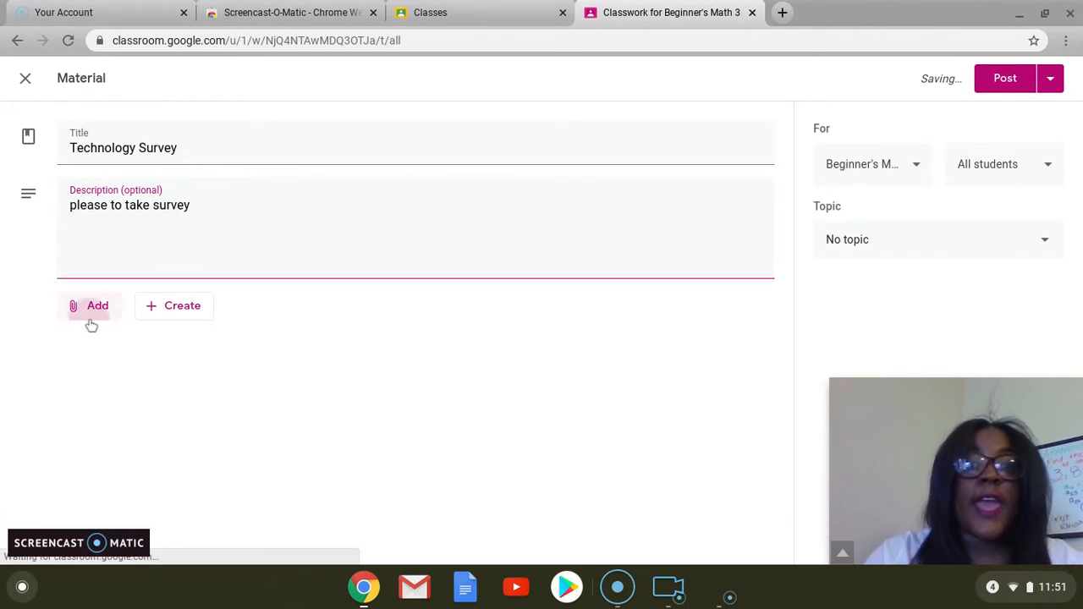
{"action": "left_click", "coordinate": [199, 316]}
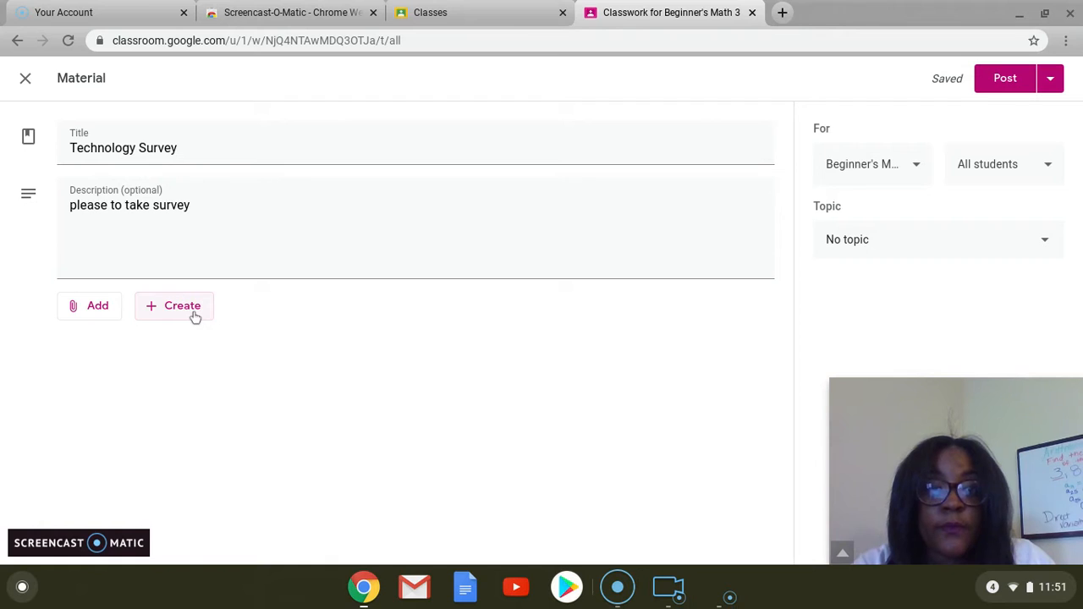
{"action": "left_click", "coordinate": [200, 314]}
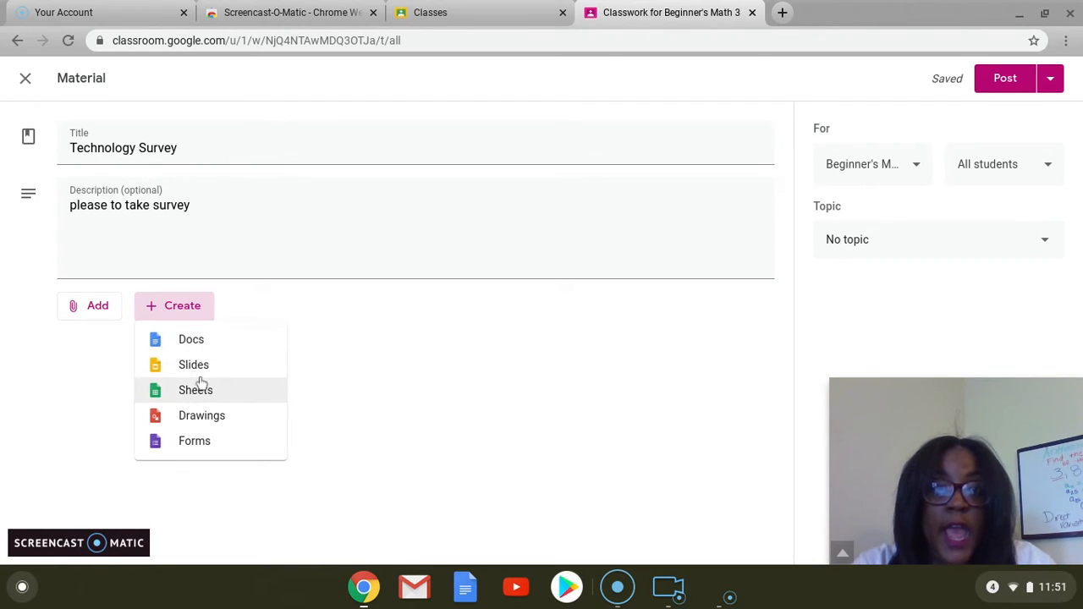
{"action": "left_click", "coordinate": [105, 313]}
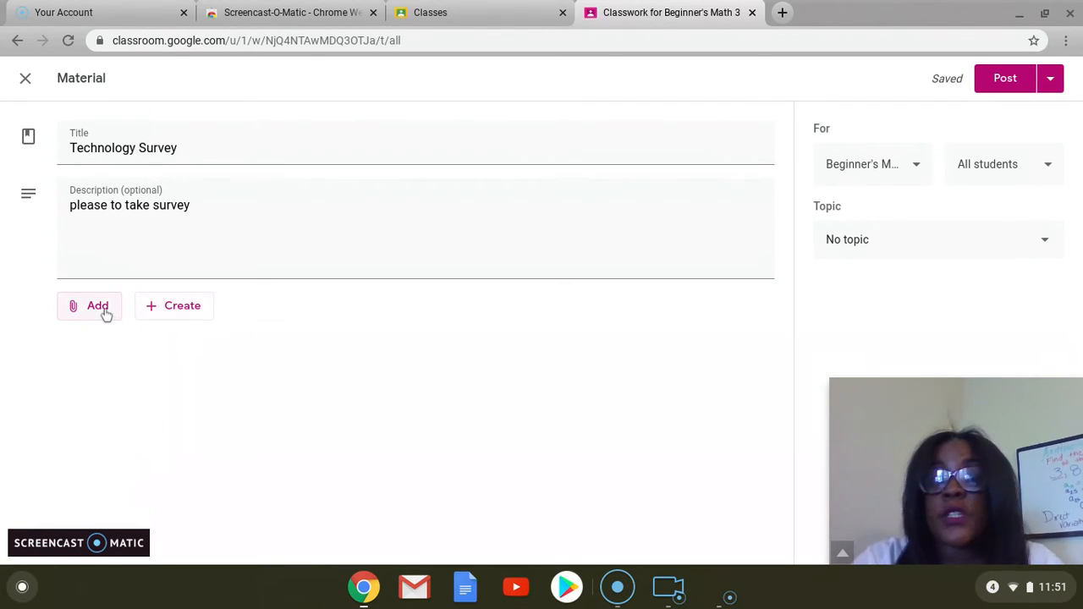
{"action": "left_click", "coordinate": [102, 315]}
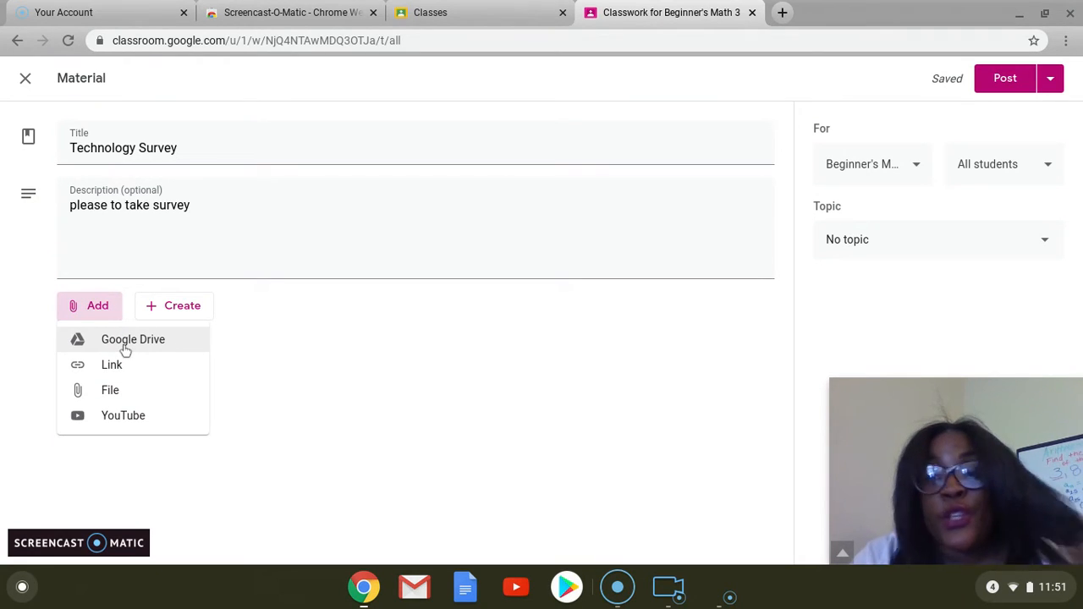
{"action": "left_click", "coordinate": [125, 349]}
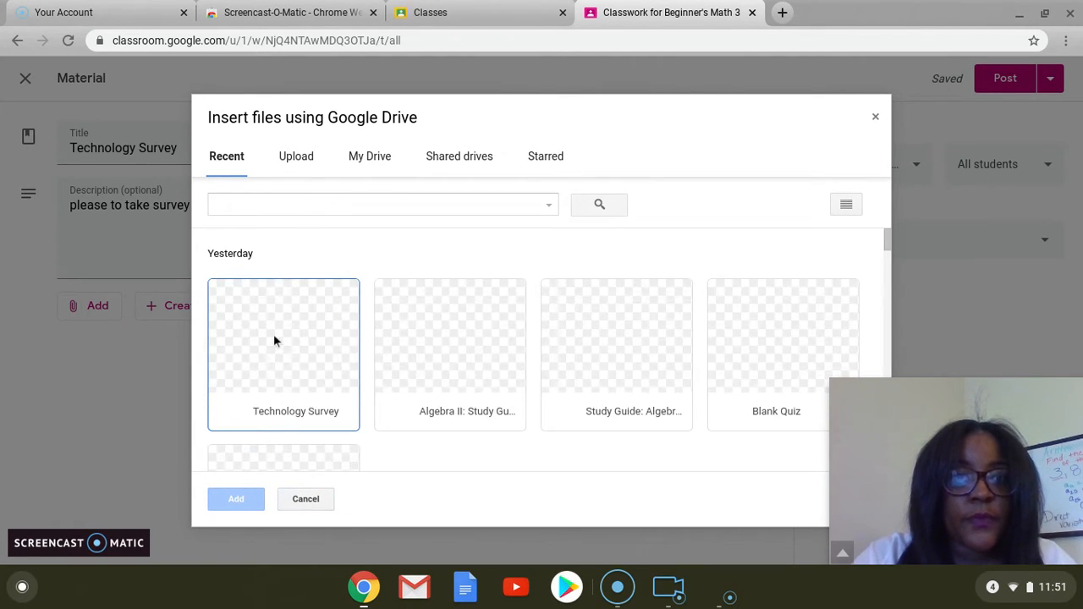
{"action": "left_click", "coordinate": [288, 356]}
{"action": "left_click", "coordinate": [237, 497]}
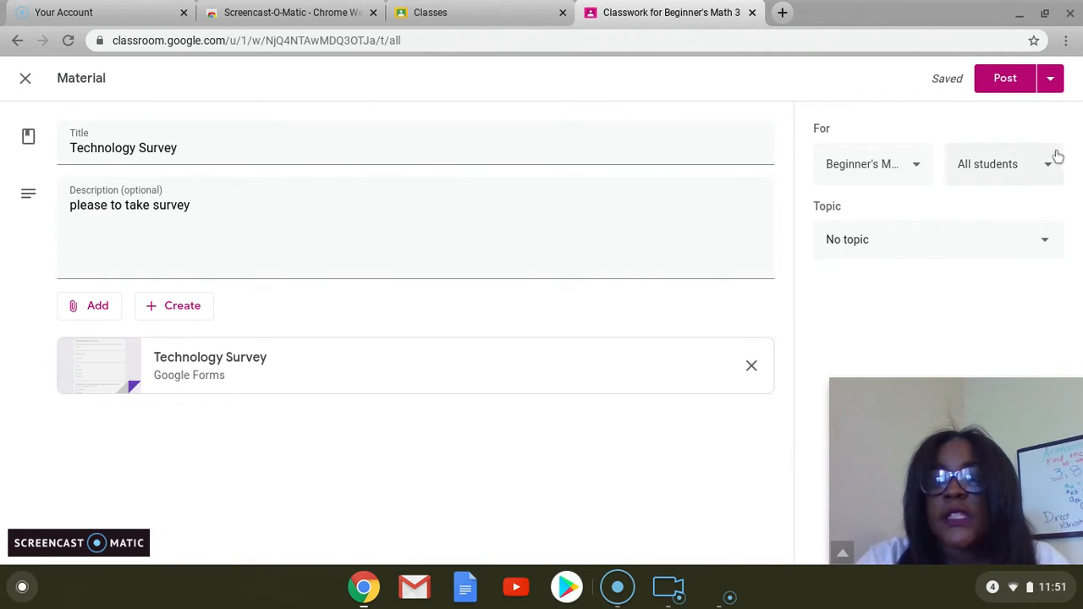
Step: Keep the material addressed to all students, create the topic "Functions" for it, and post it
{"action": "left_click", "coordinate": [965, 165]}
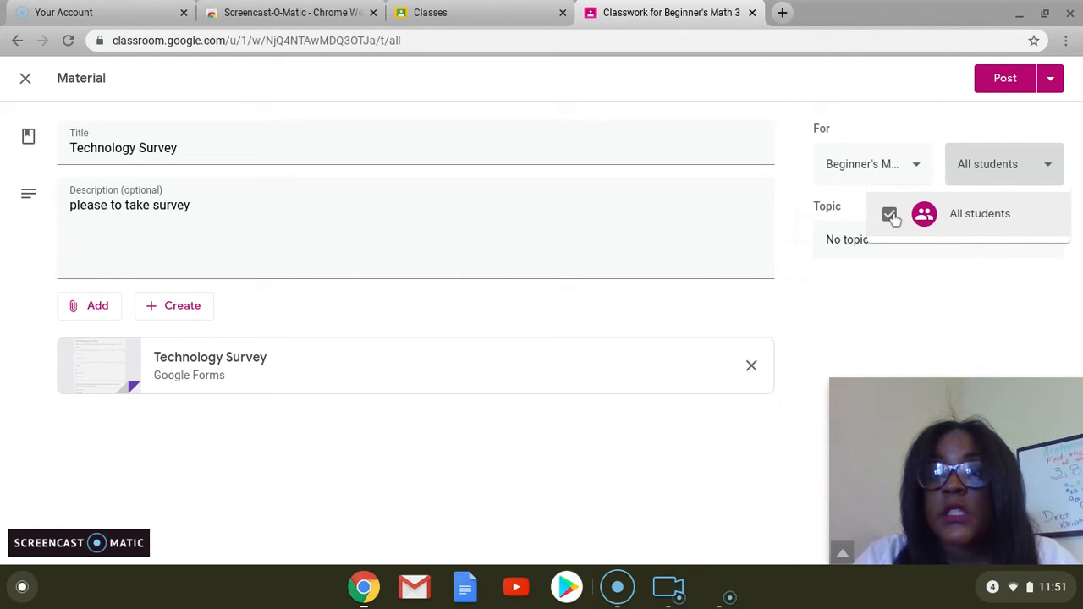
{"action": "left_click", "coordinate": [902, 276]}
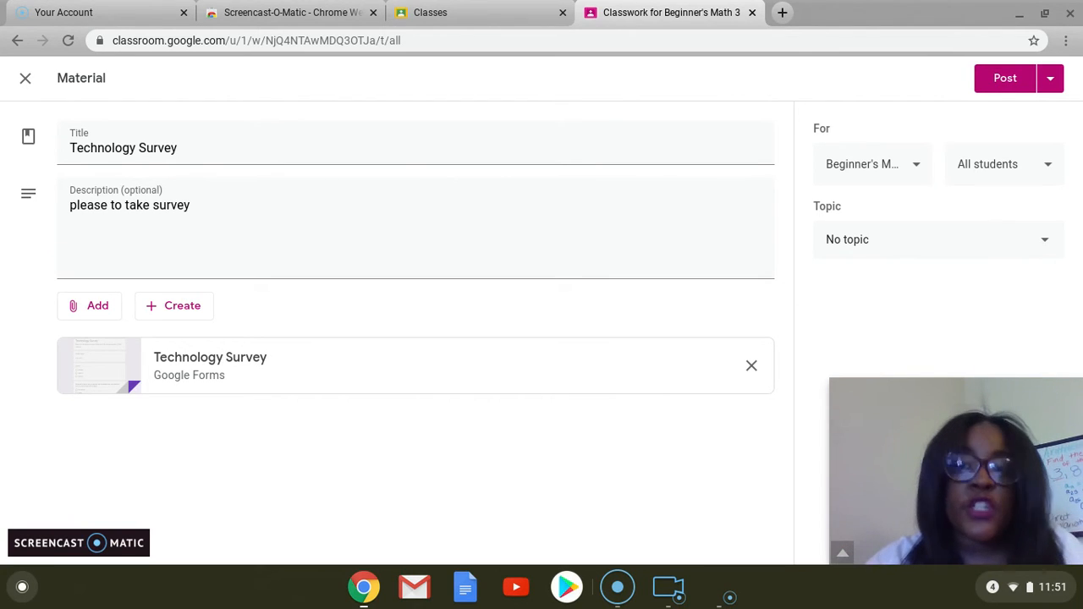
{"action": "left_click", "coordinate": [902, 252]}
{"action": "left_click", "coordinate": [872, 292]}
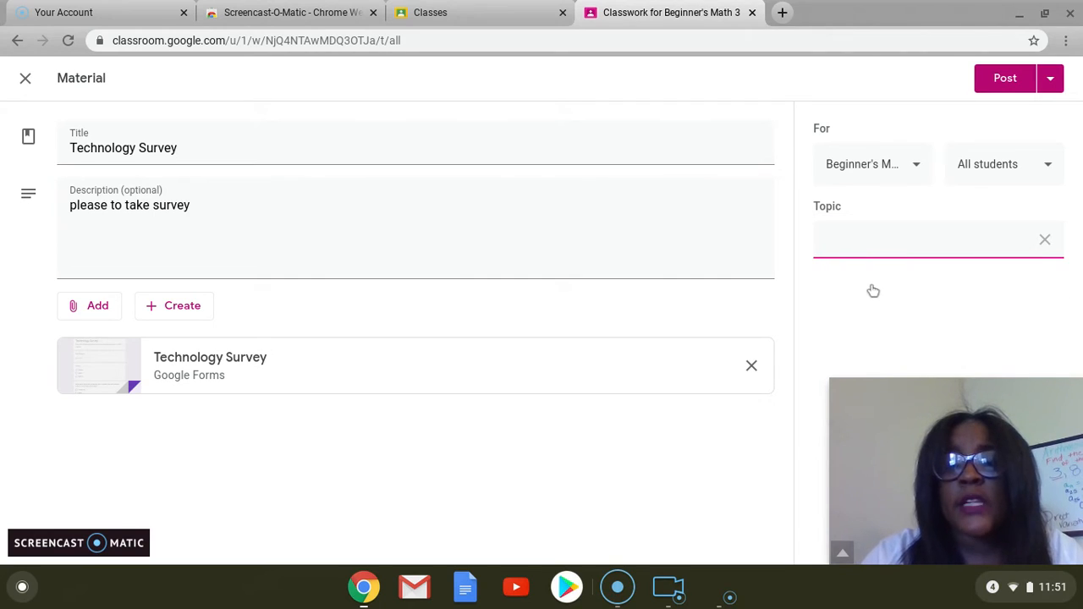
{"action": "type", "text": "Functions"}
{"action": "left_click", "coordinate": [878, 270]}
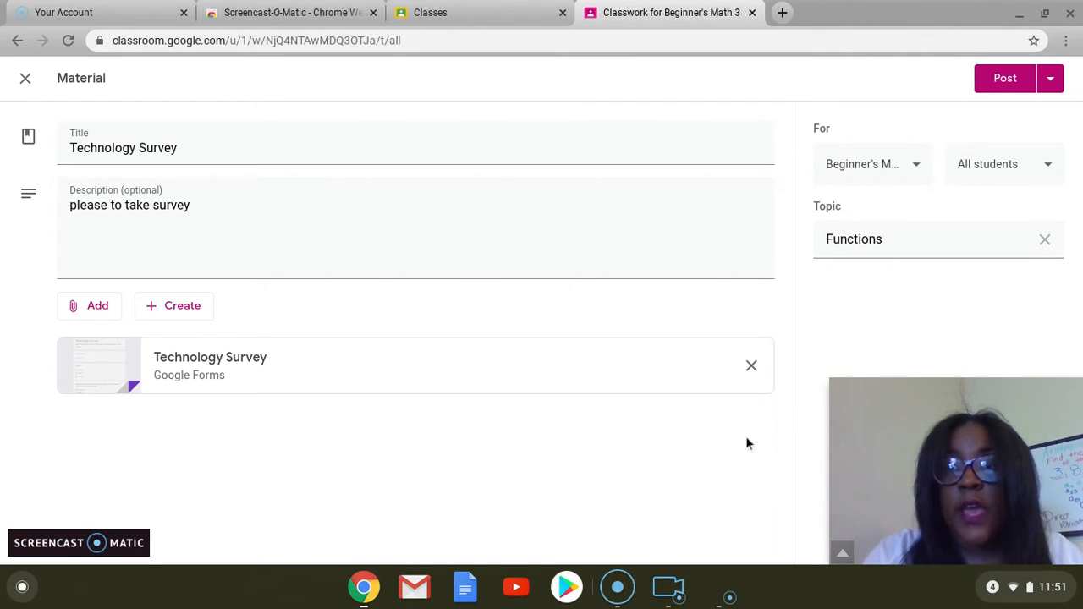
{"action": "left_click", "coordinate": [1006, 80]}
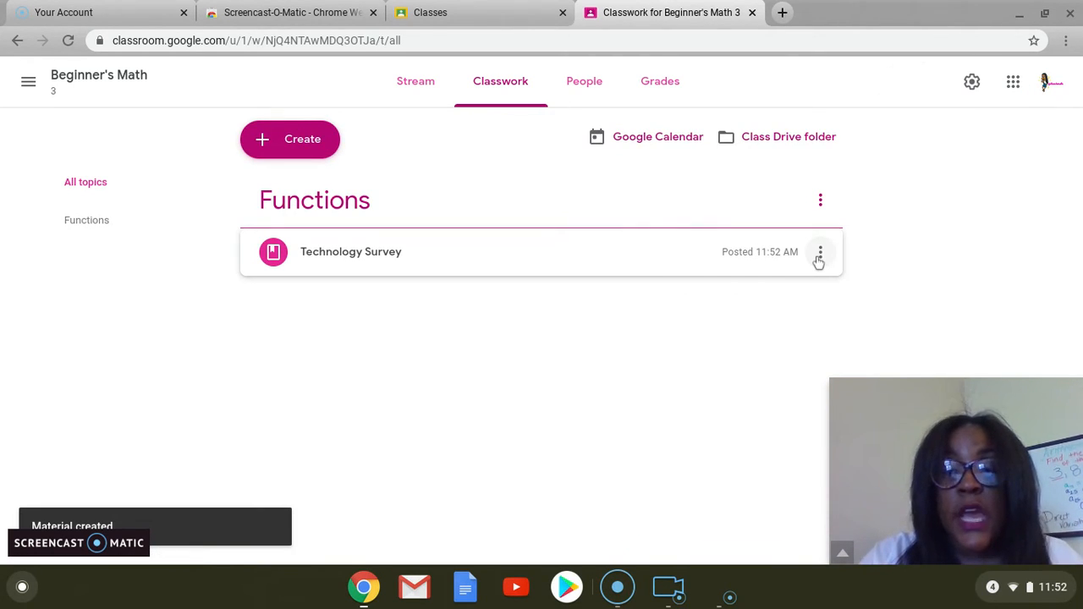
Step: Open the Technology Survey material for editing and save it again
{"action": "left_click", "coordinate": [820, 254]}
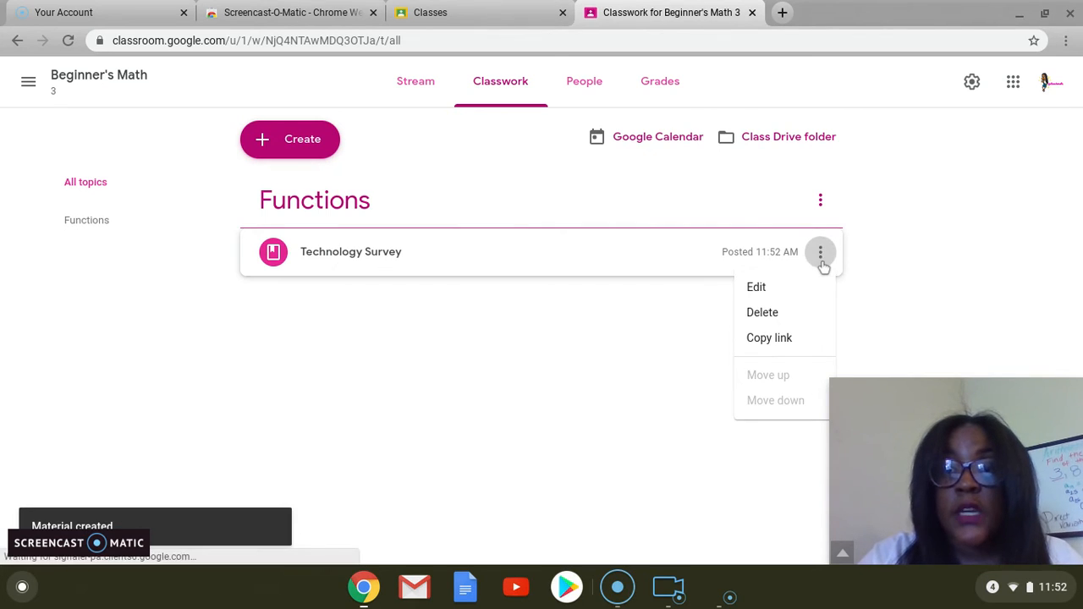
{"action": "left_click", "coordinate": [756, 288]}
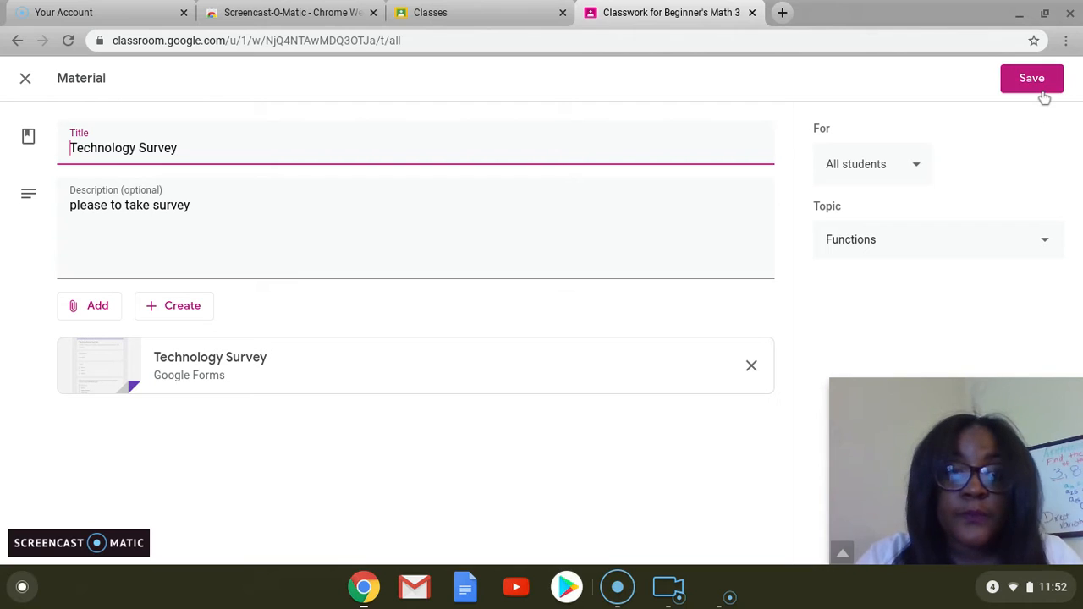
{"action": "left_click", "coordinate": [1034, 76]}
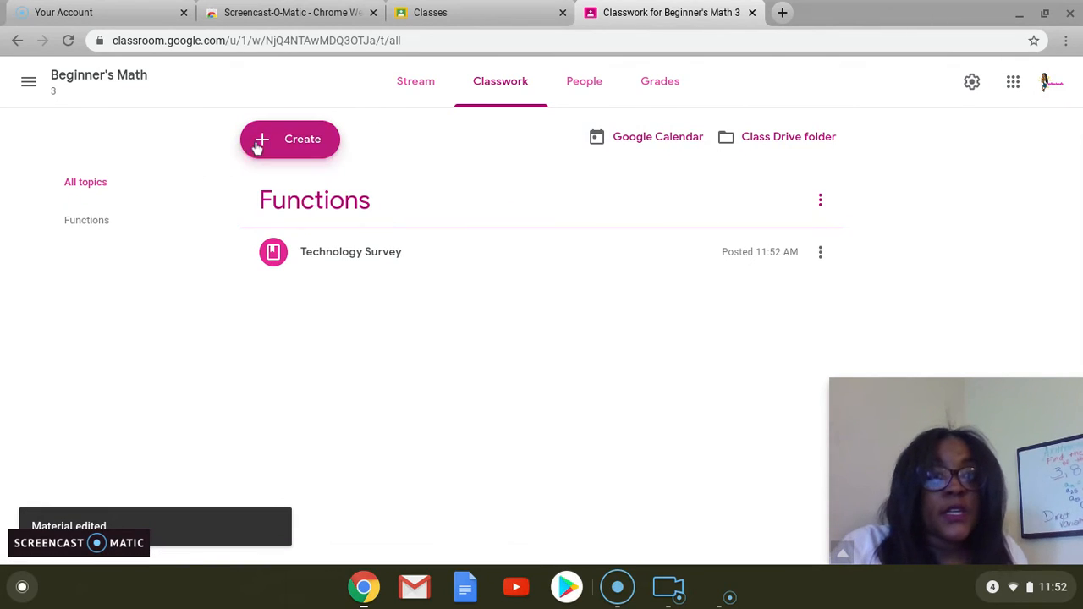
Step: Create a new assignment titled "Math Worksheet" with "kdhhglj" as its instructions
{"action": "left_click", "coordinate": [259, 144]}
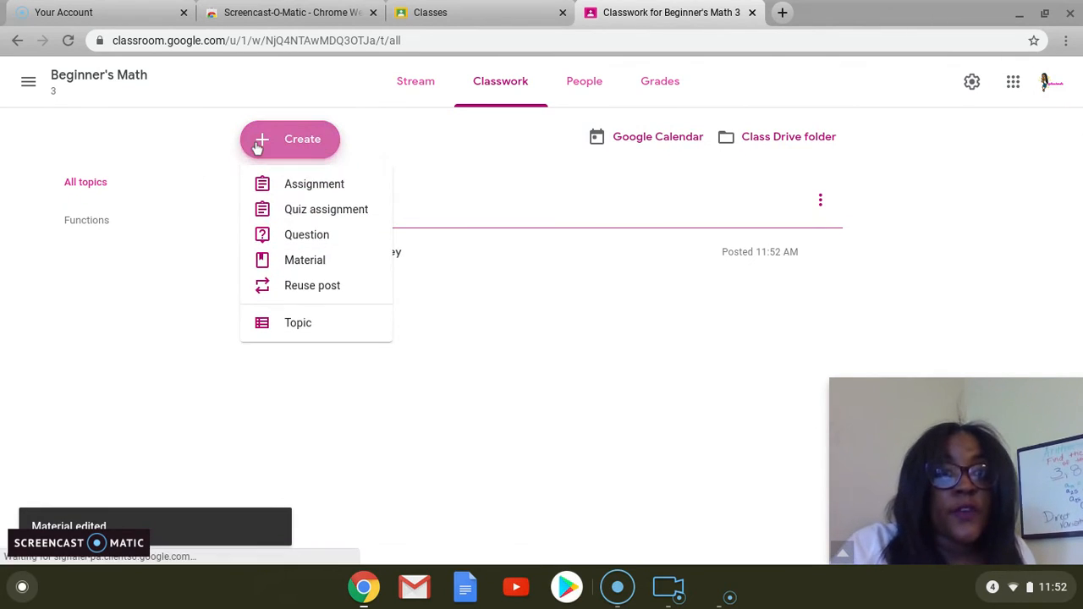
{"action": "left_click", "coordinate": [296, 195]}
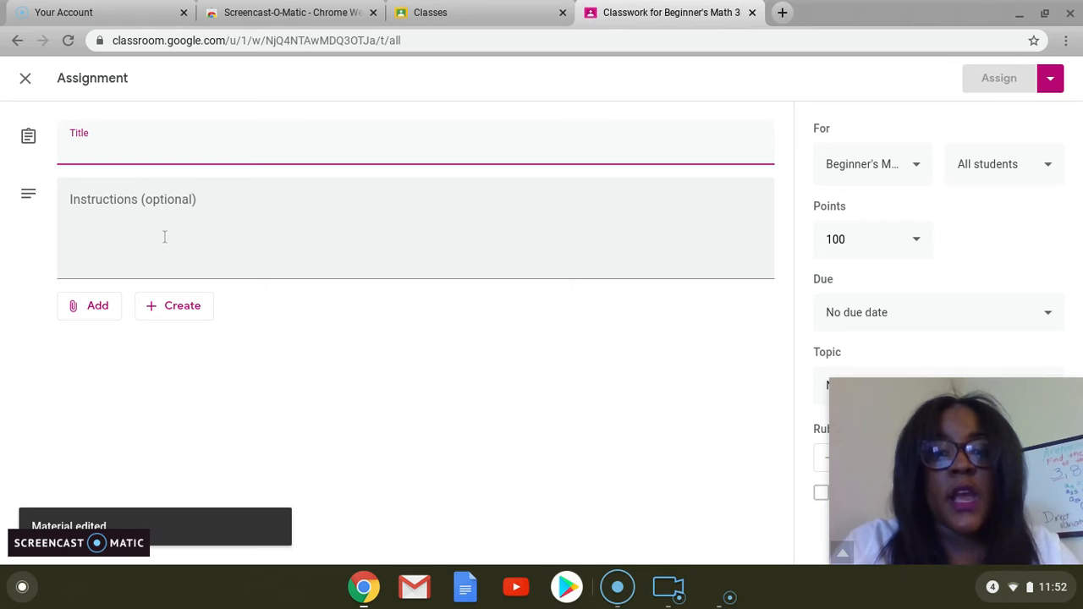
{"action": "type", "text": "Math "}
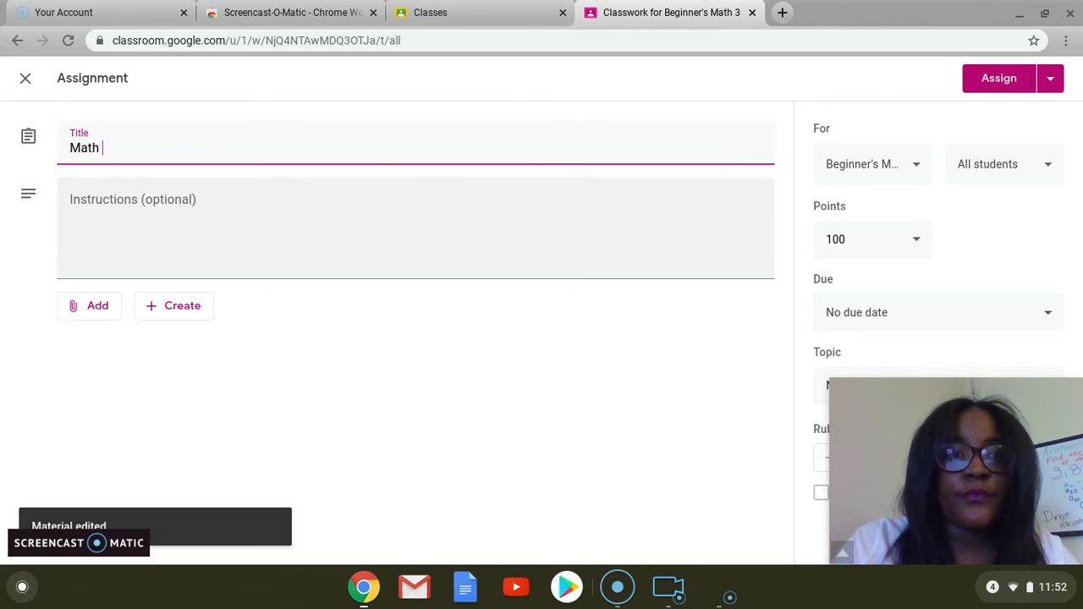
{"action": "type", "text": "Worksheet"}
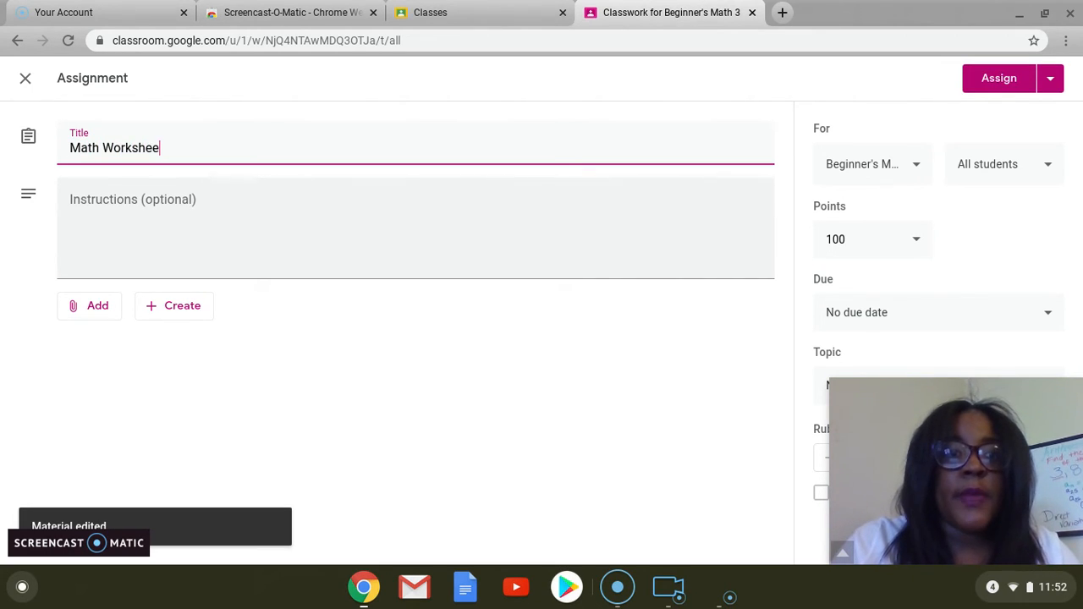
{"action": "left_click", "coordinate": [104, 234]}
{"action": "type", "text": "kdhhglj"}
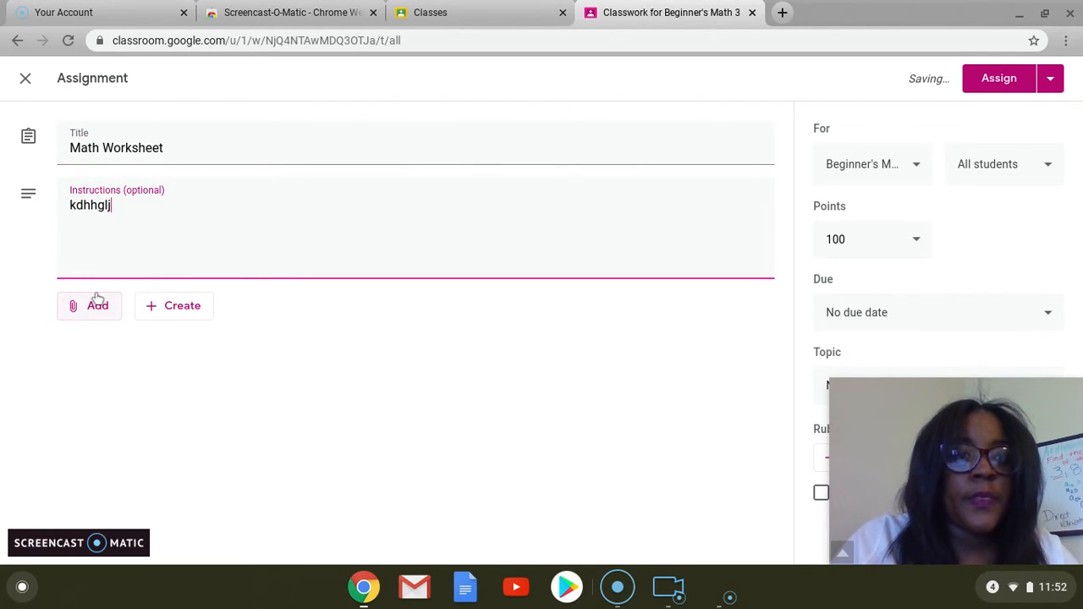
Step: Attach the "Algebra II: Study Guide" document from Google Drive and have a copy made for each student
{"action": "left_click", "coordinate": [100, 309]}
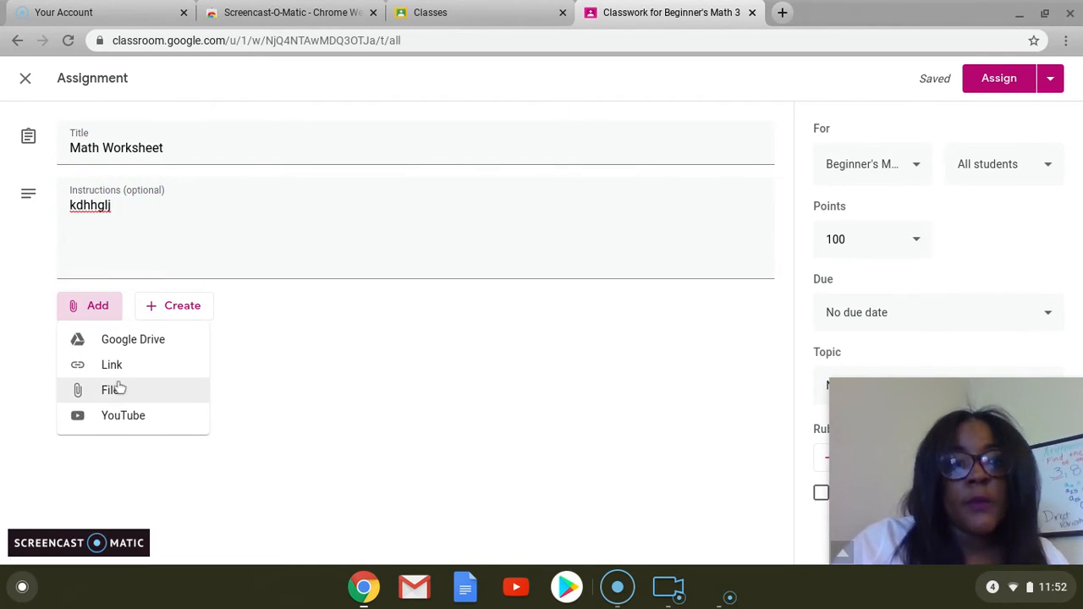
{"action": "left_click", "coordinate": [146, 349]}
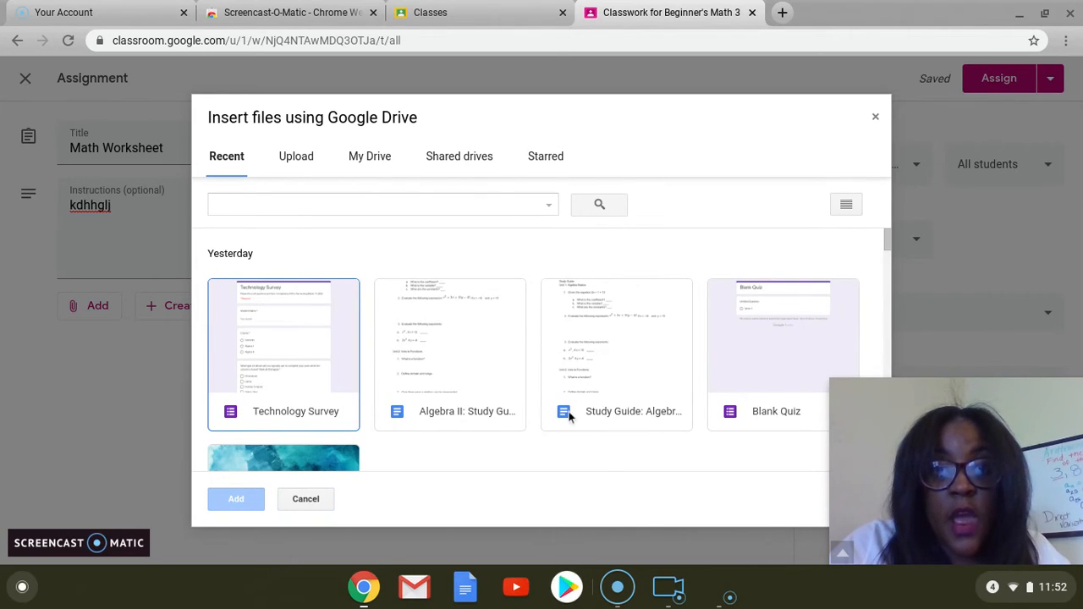
{"action": "left_click", "coordinate": [508, 369]}
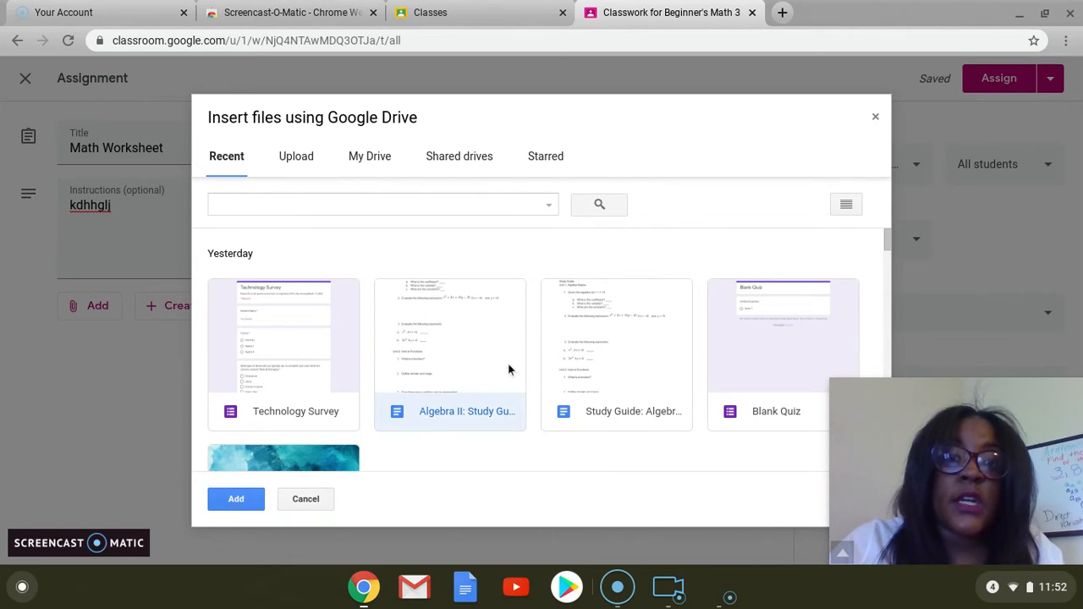
{"action": "left_click", "coordinate": [235, 499]}
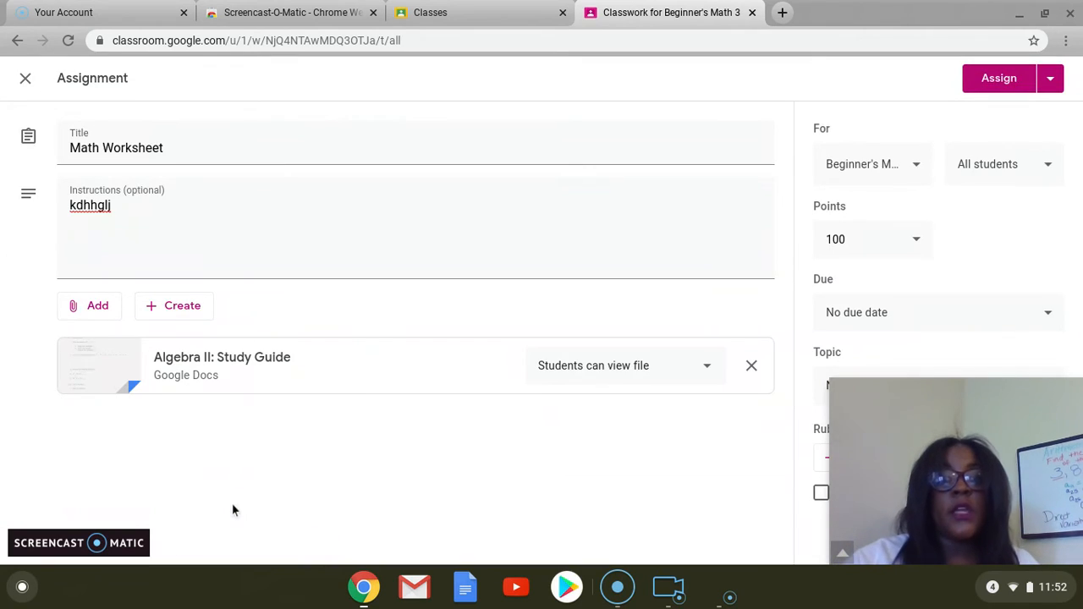
{"action": "left_click", "coordinate": [611, 379]}
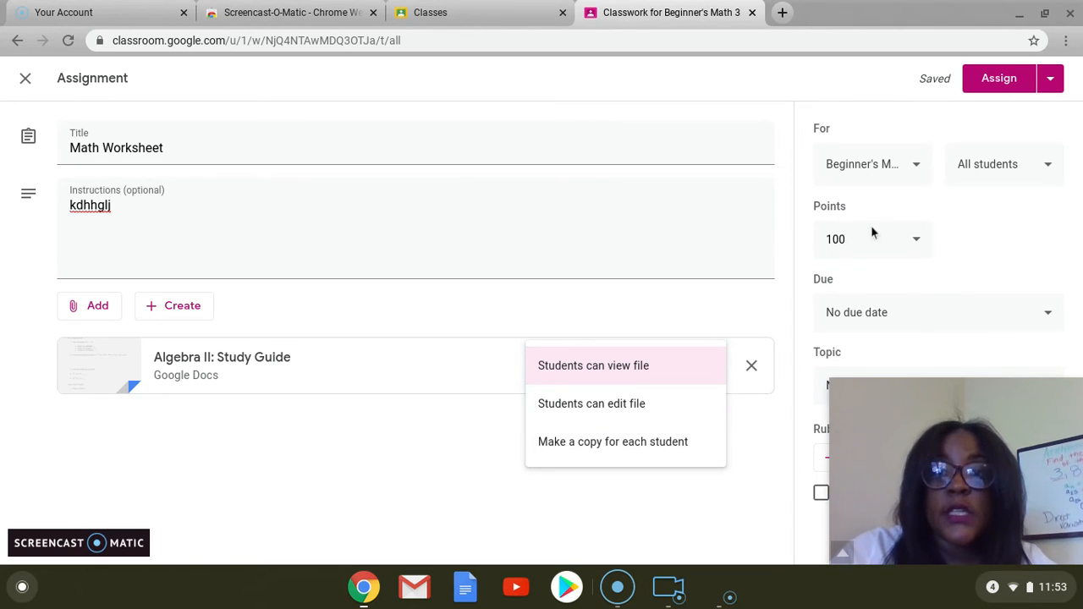
{"action": "left_click", "coordinate": [686, 453]}
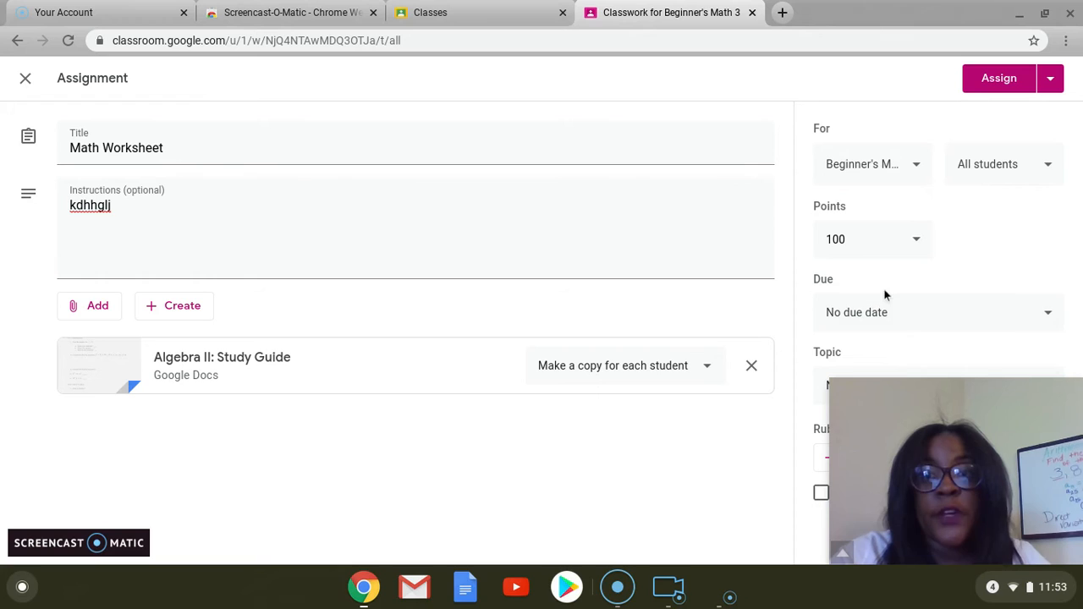
Step: Schedule the Math Worksheet assignment for Mar 18, 2020 at 8:00 AM
{"action": "left_click", "coordinate": [1049, 80]}
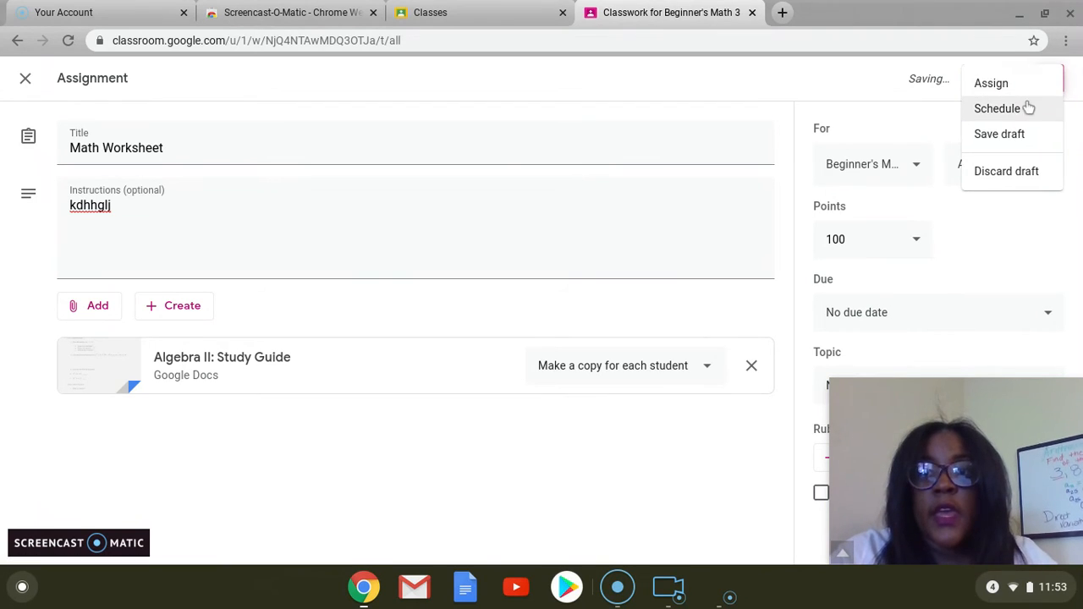
{"action": "left_click", "coordinate": [998, 109]}
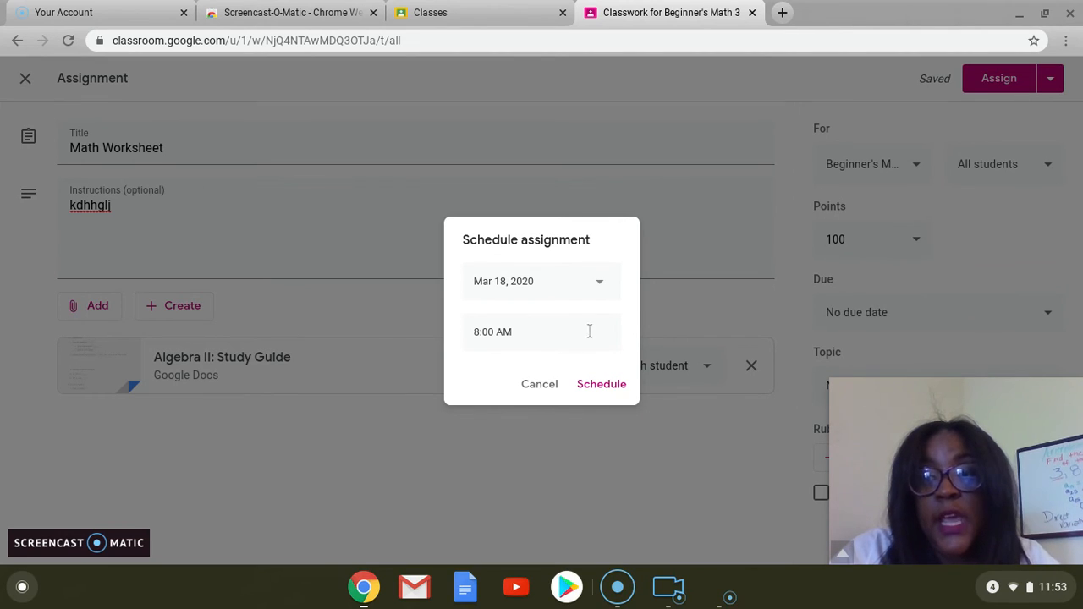
{"action": "left_click", "coordinate": [592, 385]}
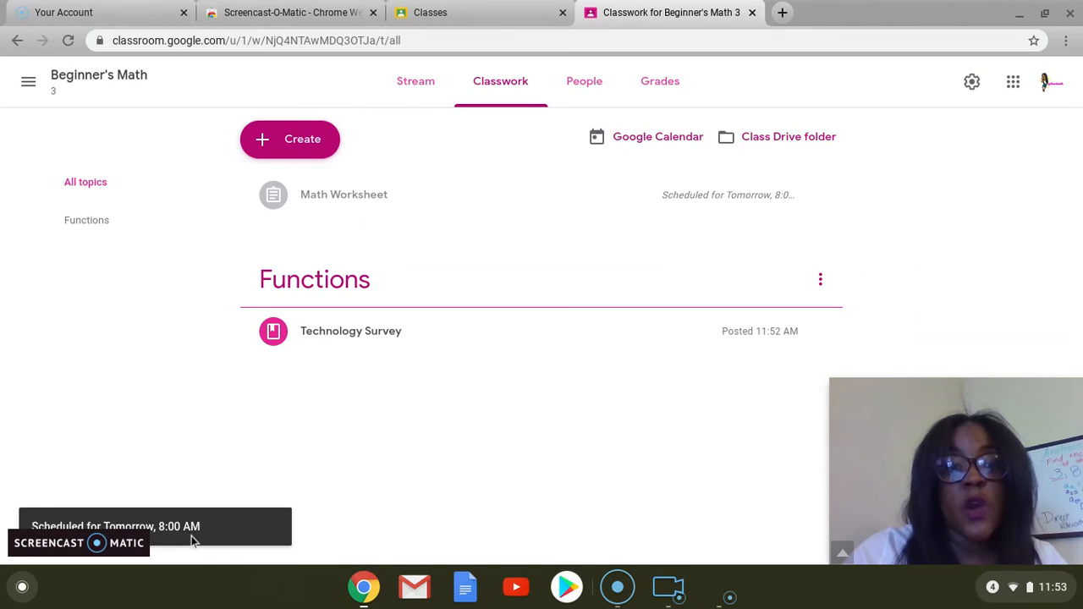
Step: Review the posts in the Beginner's Math class stream and view the class's grades page
{"action": "left_click", "coordinate": [416, 85]}
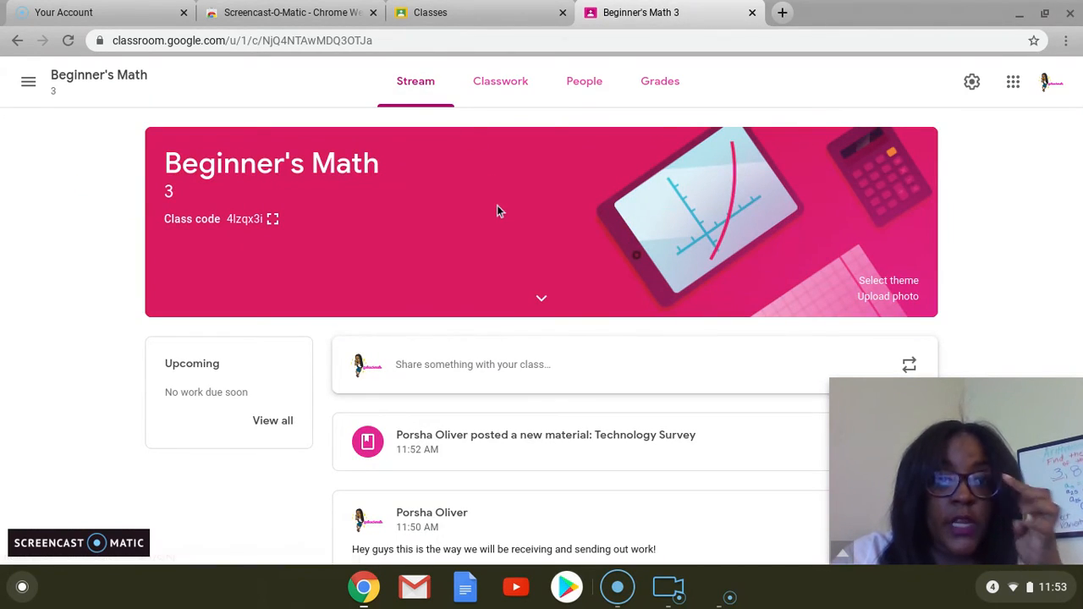
{"action": "scroll", "coordinate": [496, 207], "scroll_direction": "down", "scroll_amount": 2}
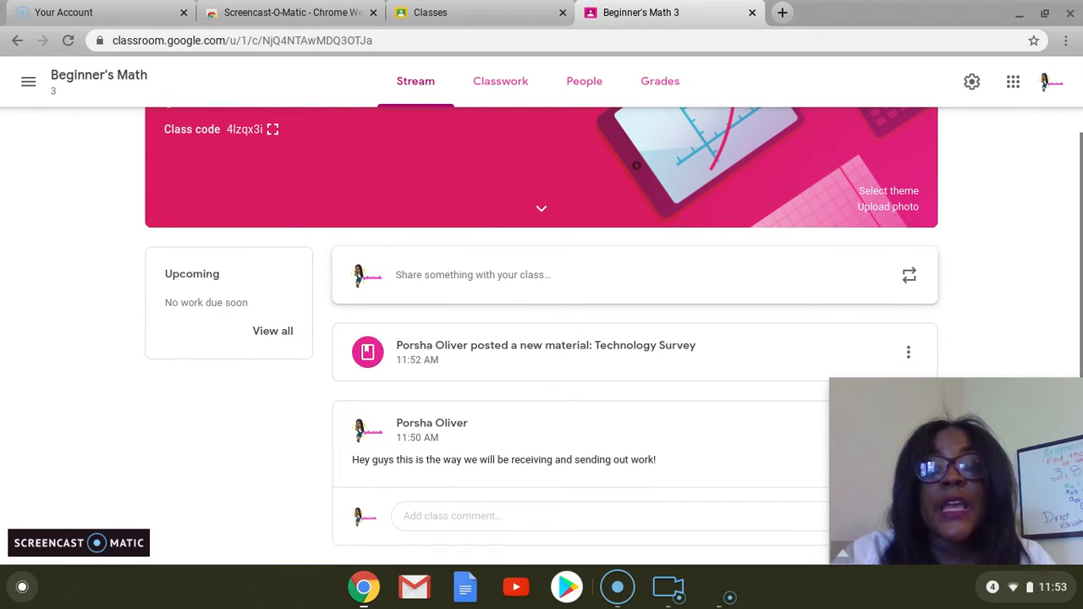
{"action": "scroll", "coordinate": [535, 418], "scroll_direction": "up", "scroll_amount": 2}
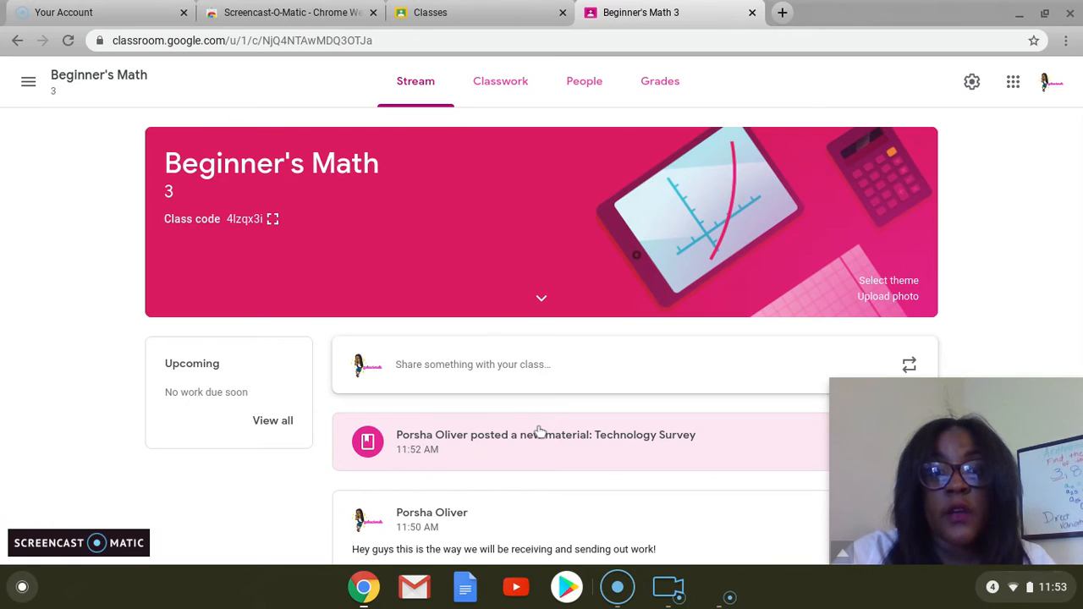
{"action": "scroll", "coordinate": [539, 432], "scroll_direction": "down", "scroll_amount": 2}
{"action": "scroll", "coordinate": [536, 432], "scroll_direction": "up", "scroll_amount": 2}
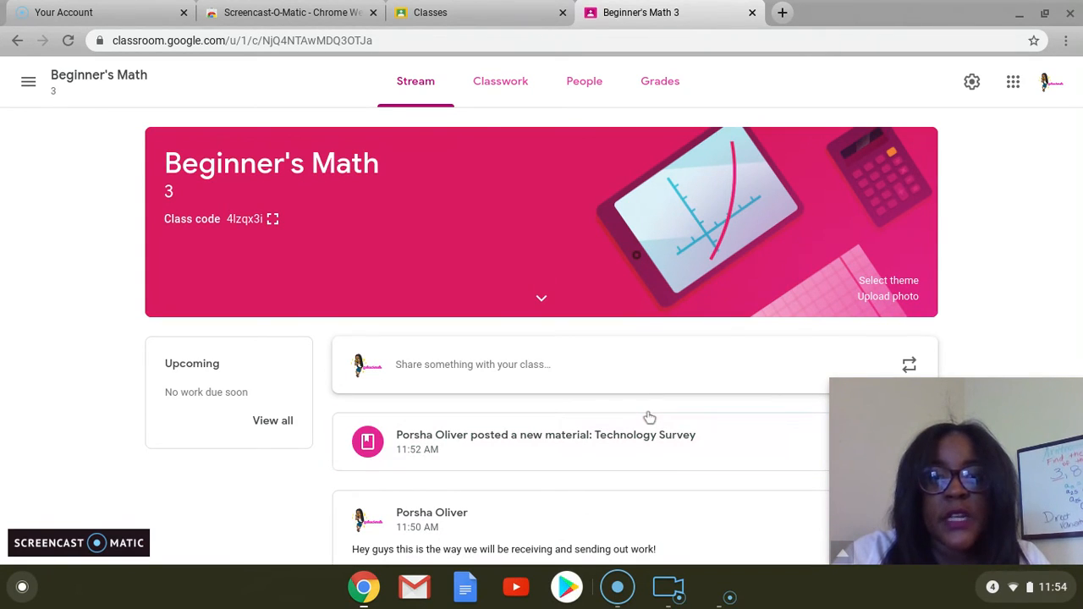
{"action": "scroll", "coordinate": [649, 417], "scroll_direction": "down", "scroll_amount": 2}
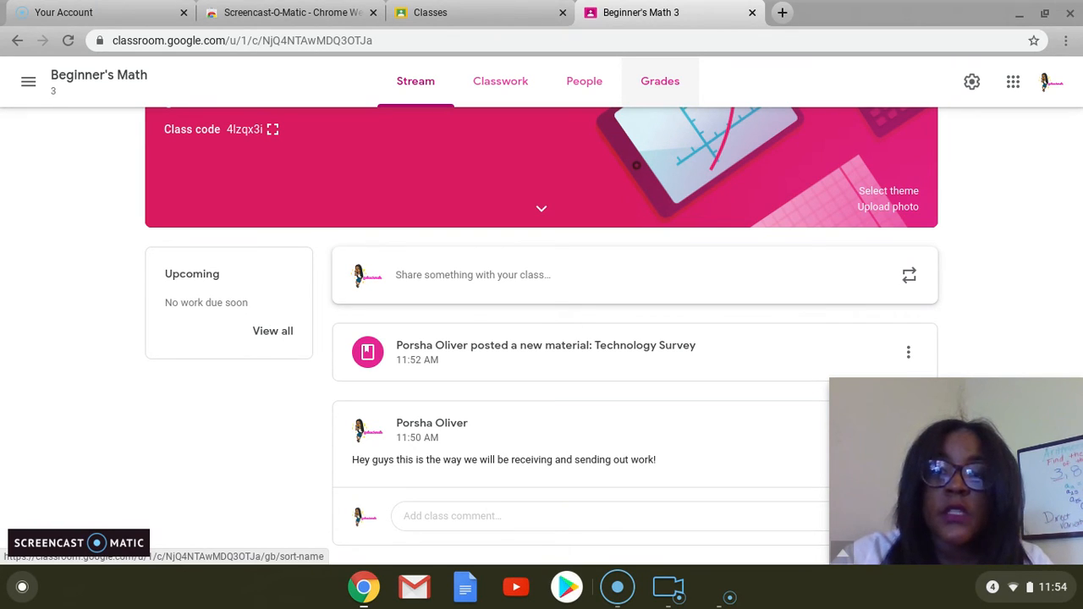
{"action": "left_click", "coordinate": [657, 85]}
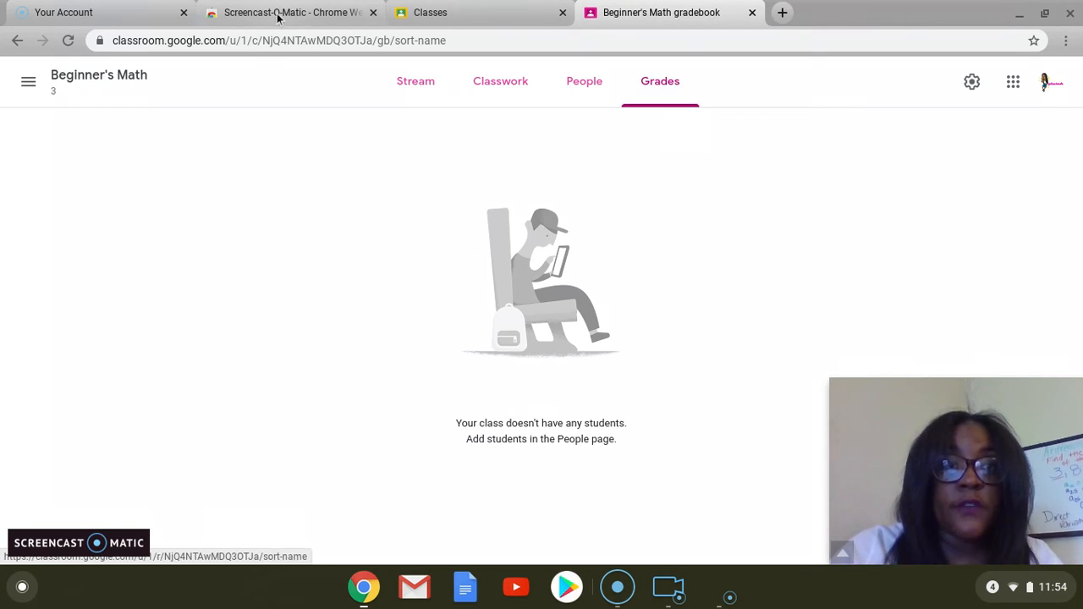
Step: Switch to the Algebra 1 (3rd) class and look through the announcements and assignments in its stream
{"action": "left_click", "coordinate": [38, 88]}
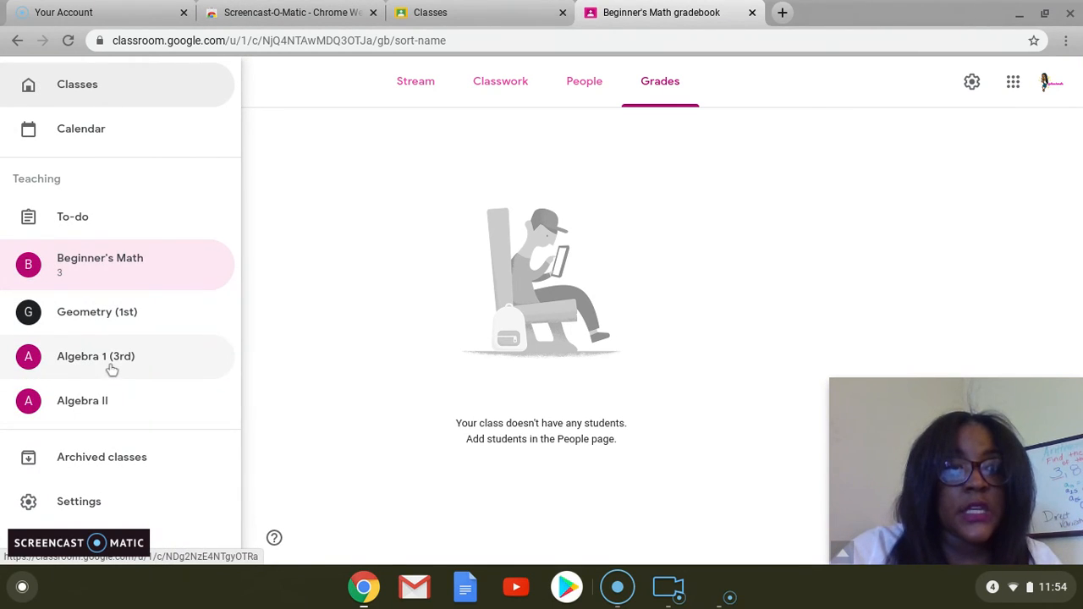
{"action": "left_click", "coordinate": [109, 367]}
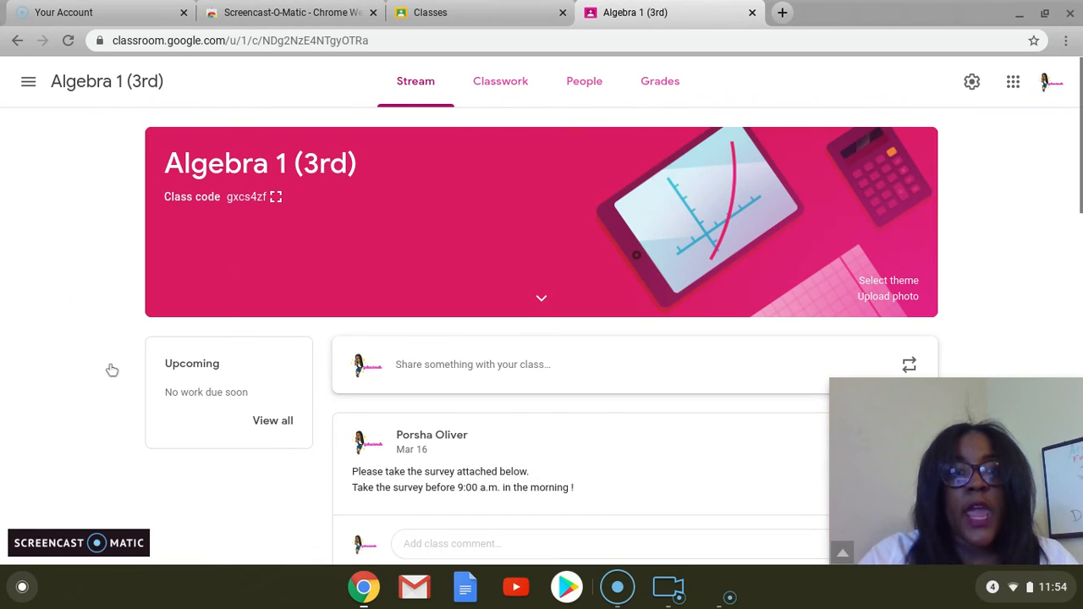
{"action": "scroll", "coordinate": [626, 352], "scroll_direction": "down", "scroll_amount": 3}
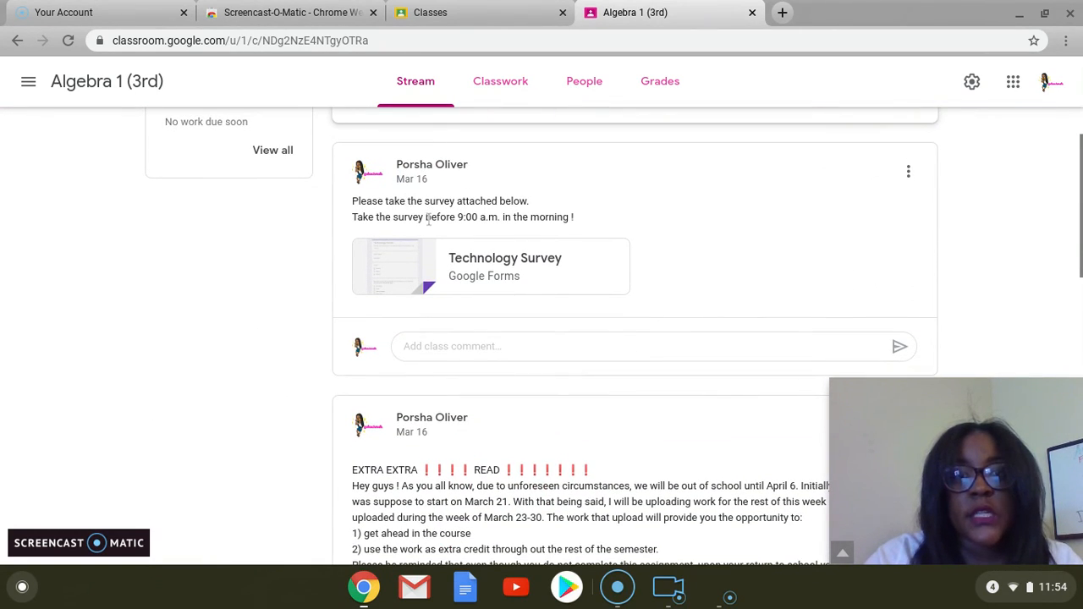
{"action": "scroll", "coordinate": [541, 258], "scroll_direction": "down", "scroll_amount": 4}
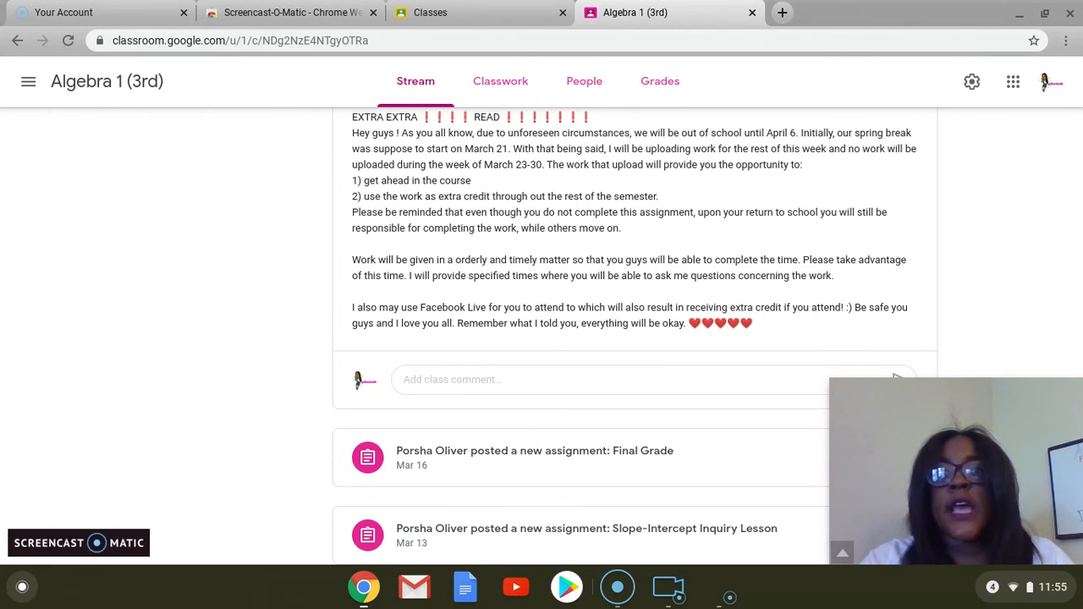
{"action": "scroll", "coordinate": [474, 263], "scroll_direction": "down", "scroll_amount": 3}
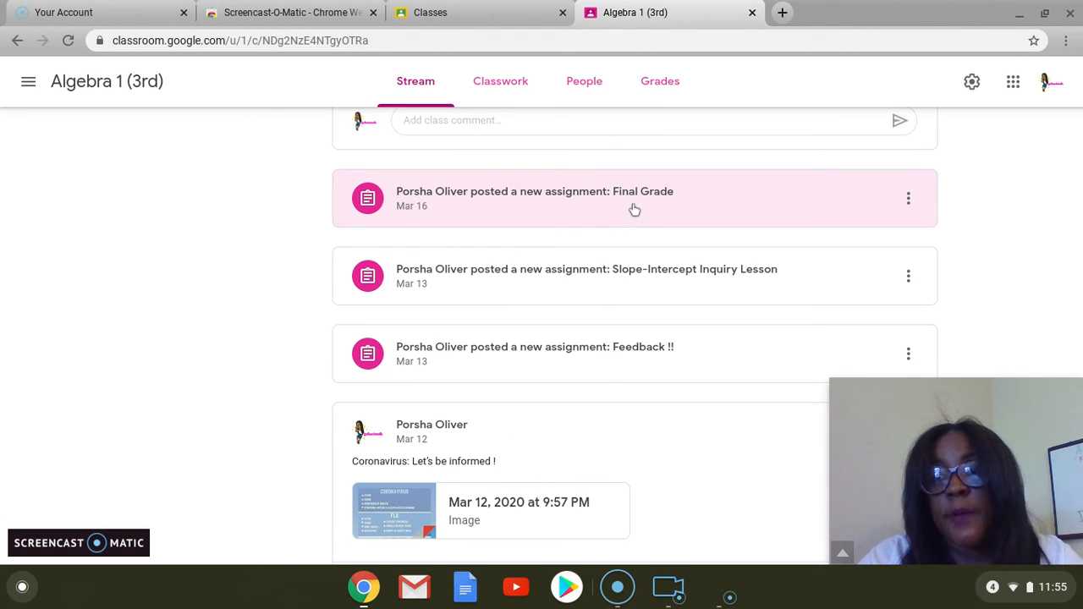
{"action": "scroll", "coordinate": [633, 213], "scroll_direction": "down", "scroll_amount": 1}
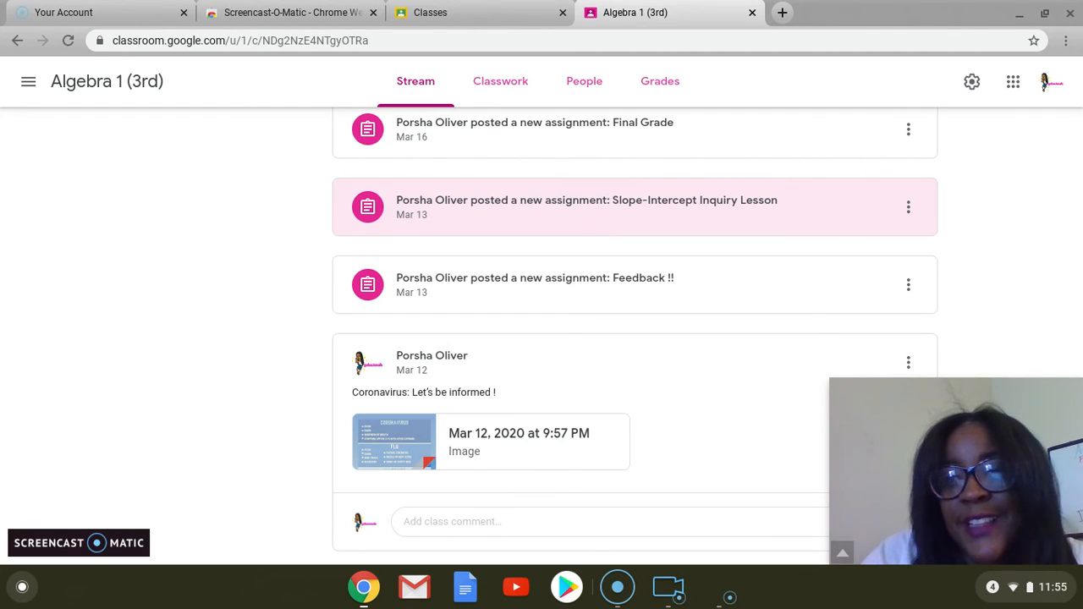
Step: Open the Slope-Intercept Inquiry Lesson assignment and check its student work and instructions
{"action": "left_click", "coordinate": [654, 229]}
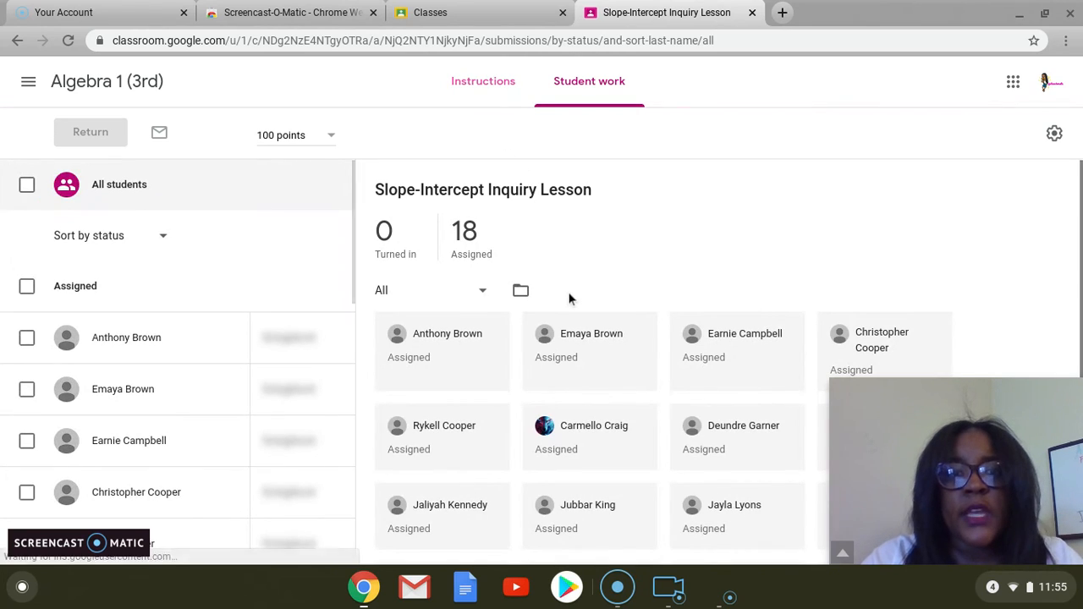
{"action": "scroll", "coordinate": [567, 295], "scroll_direction": "down", "scroll_amount": 2}
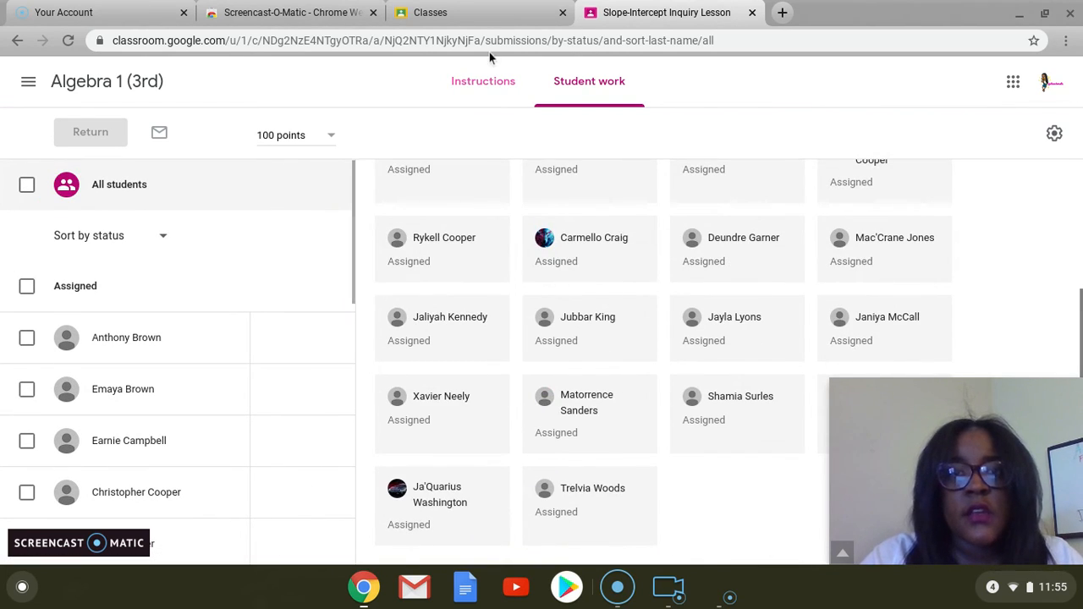
{"action": "left_click", "coordinate": [487, 83]}
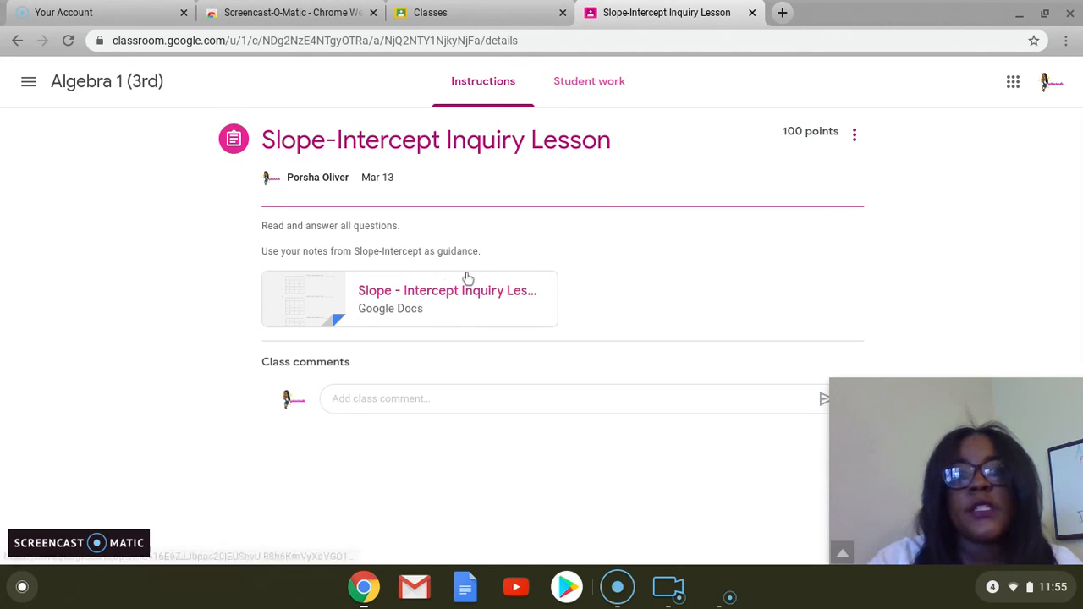
Step: Open the Google Docs file attached to the Slope-Intercept Inquiry Lesson and look over its questions
{"action": "left_click", "coordinate": [414, 290]}
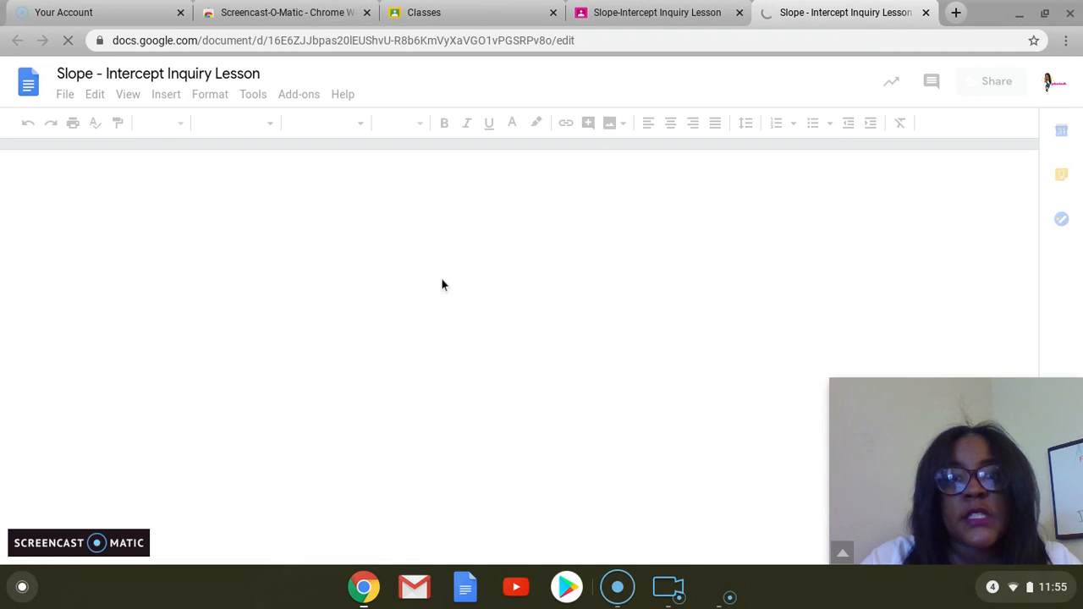
{"action": "scroll", "coordinate": [441, 278], "scroll_direction": "down", "scroll_amount": 3}
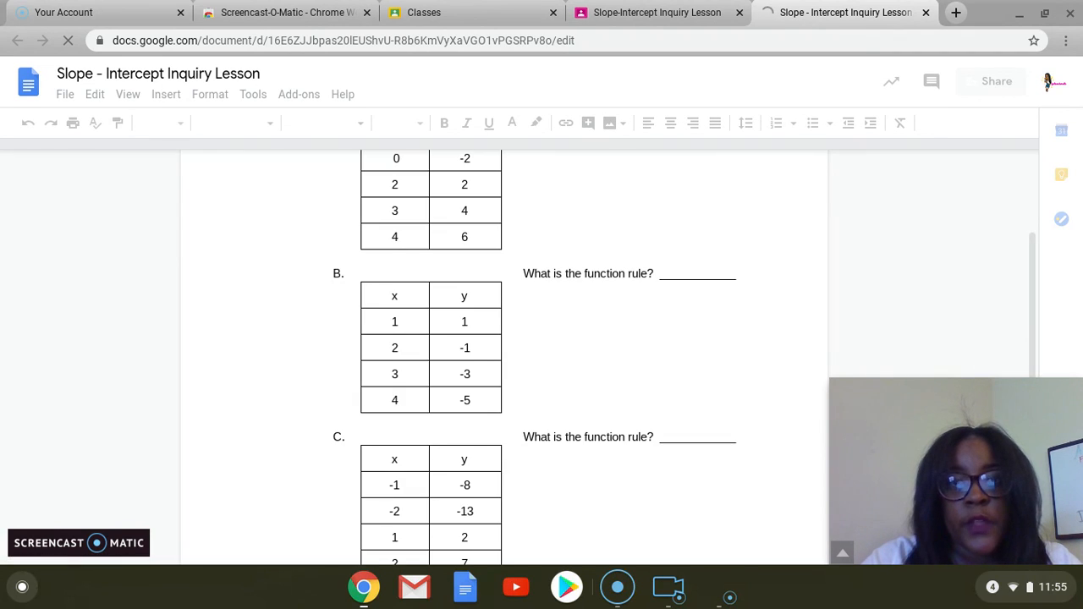
{"action": "scroll", "coordinate": [441, 277], "scroll_direction": "up", "scroll_amount": 3}
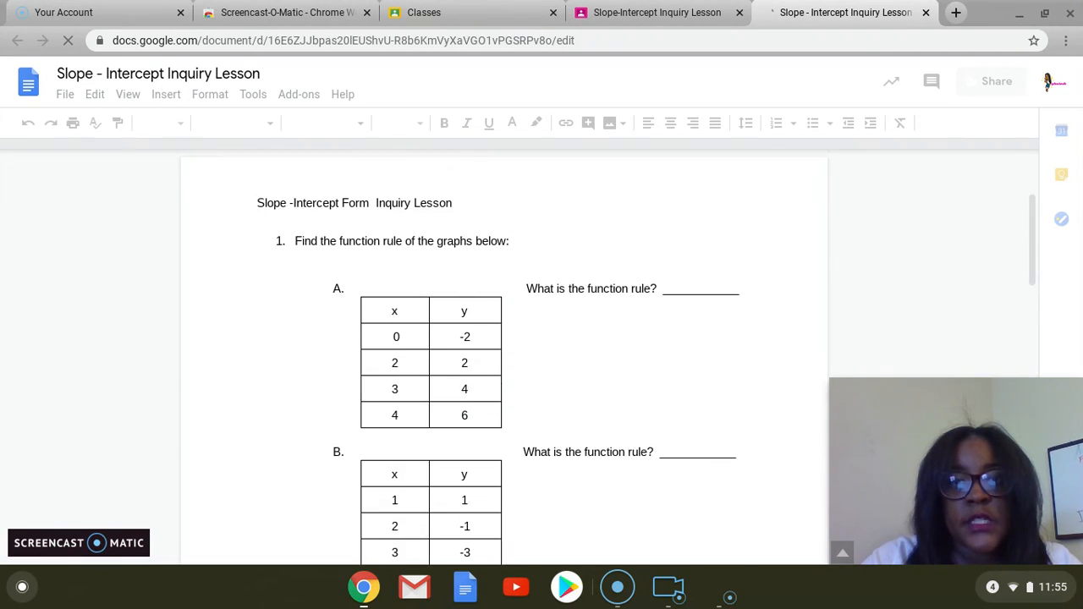
Step: Return to the Algebra 1 (3rd) class stream in Google Classroom and look through its older assignments, materials and questions
{"action": "left_click", "coordinate": [657, 10]}
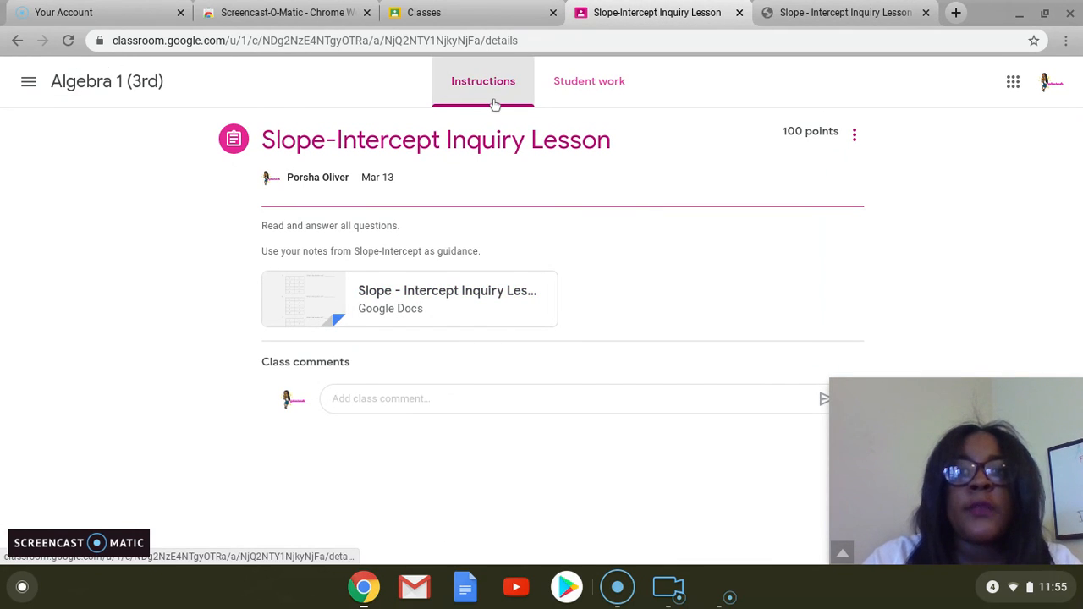
{"action": "left_click", "coordinate": [140, 80]}
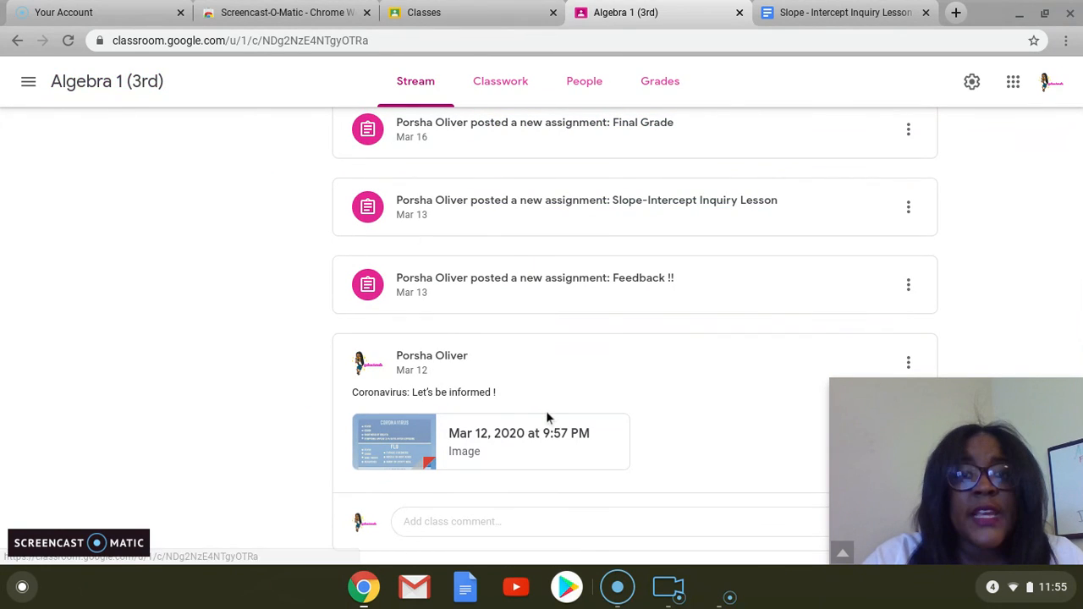
{"action": "scroll", "coordinate": [546, 410], "scroll_direction": "down", "scroll_amount": 10}
{"action": "scroll", "coordinate": [545, 410], "scroll_direction": "up", "scroll_amount": 4}
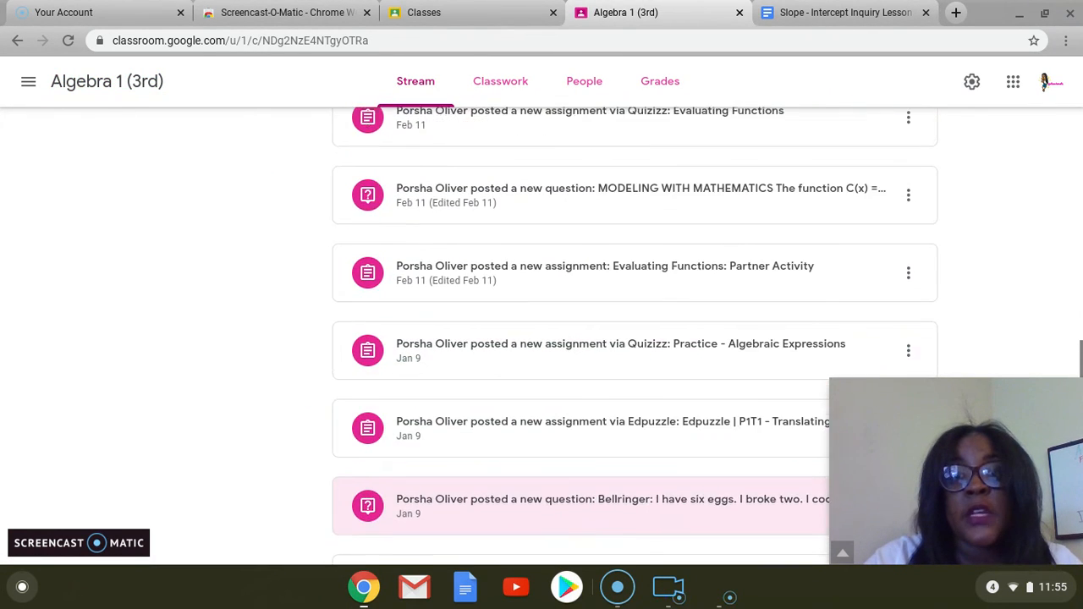
{"action": "scroll", "coordinate": [546, 436], "scroll_direction": "up", "scroll_amount": 3}
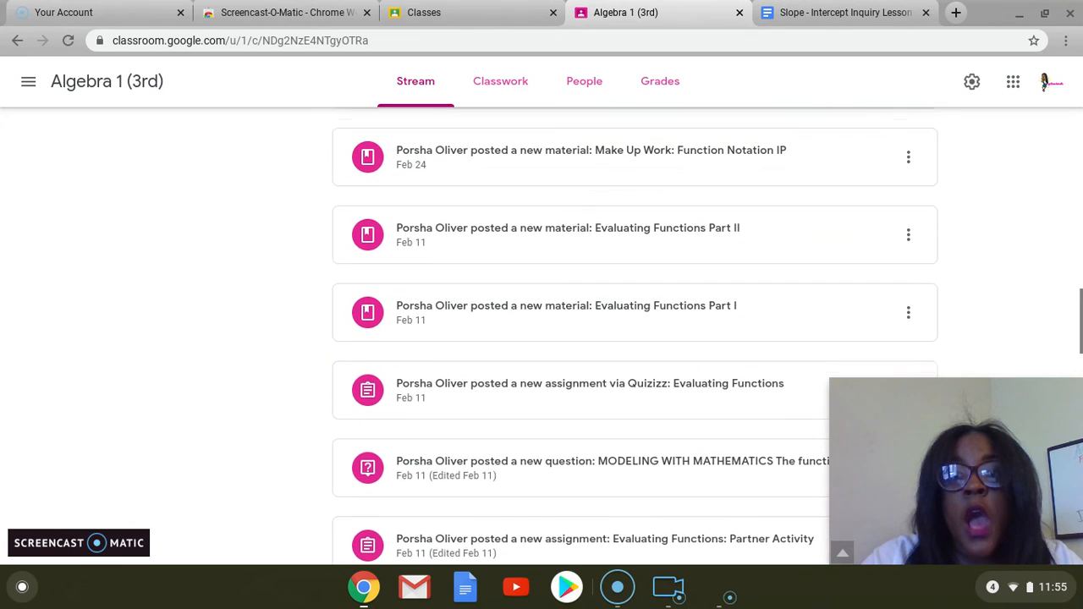
{"action": "scroll", "coordinate": [546, 431], "scroll_direction": "up", "scroll_amount": 2}
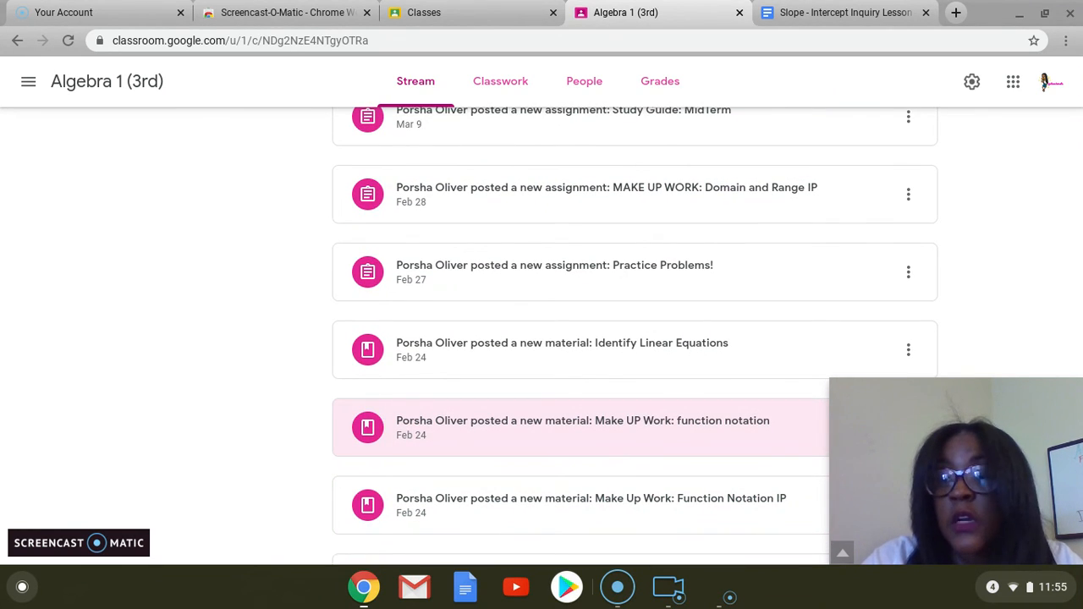
{"action": "scroll", "coordinate": [546, 428], "scroll_direction": "up", "scroll_amount": 3}
{"action": "scroll", "coordinate": [545, 338], "scroll_direction": "down", "scroll_amount": 4}
{"action": "scroll", "coordinate": [546, 330], "scroll_direction": "down", "scroll_amount": 3}
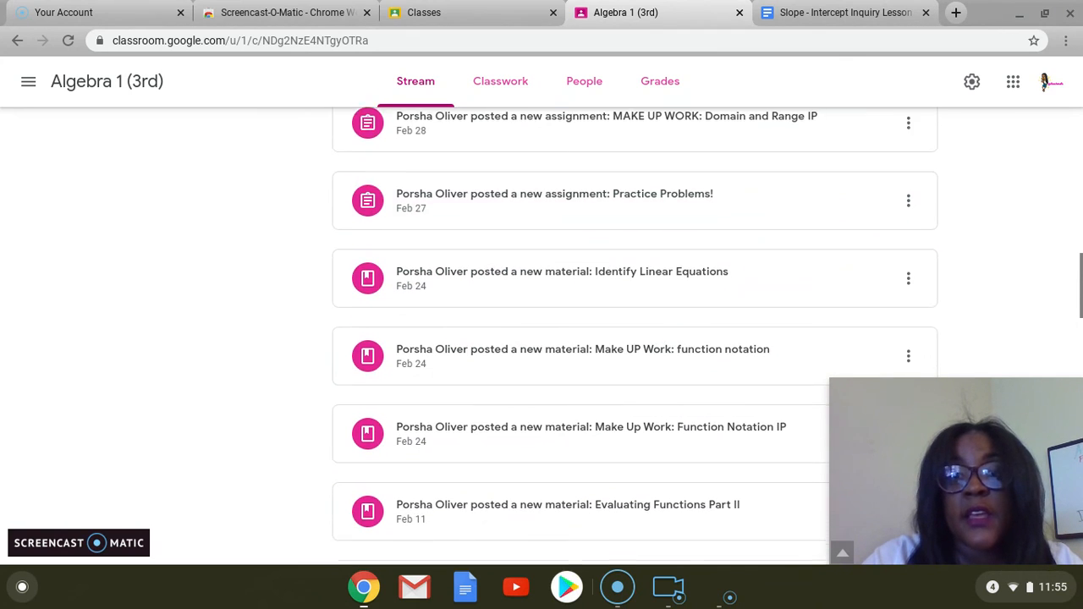
{"action": "scroll", "coordinate": [600, 210], "scroll_direction": "down", "scroll_amount": 8}
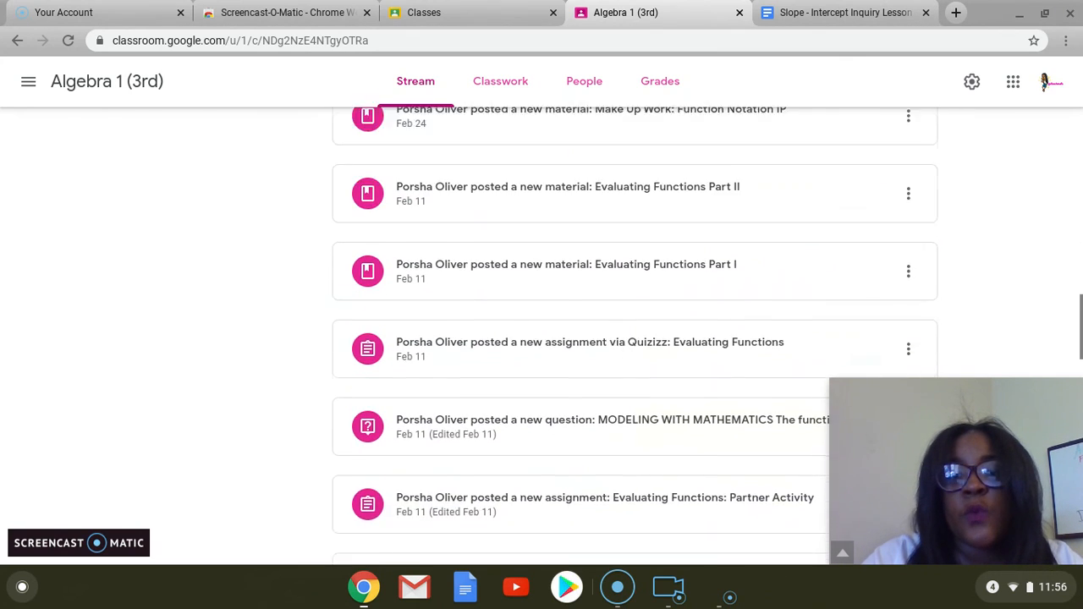